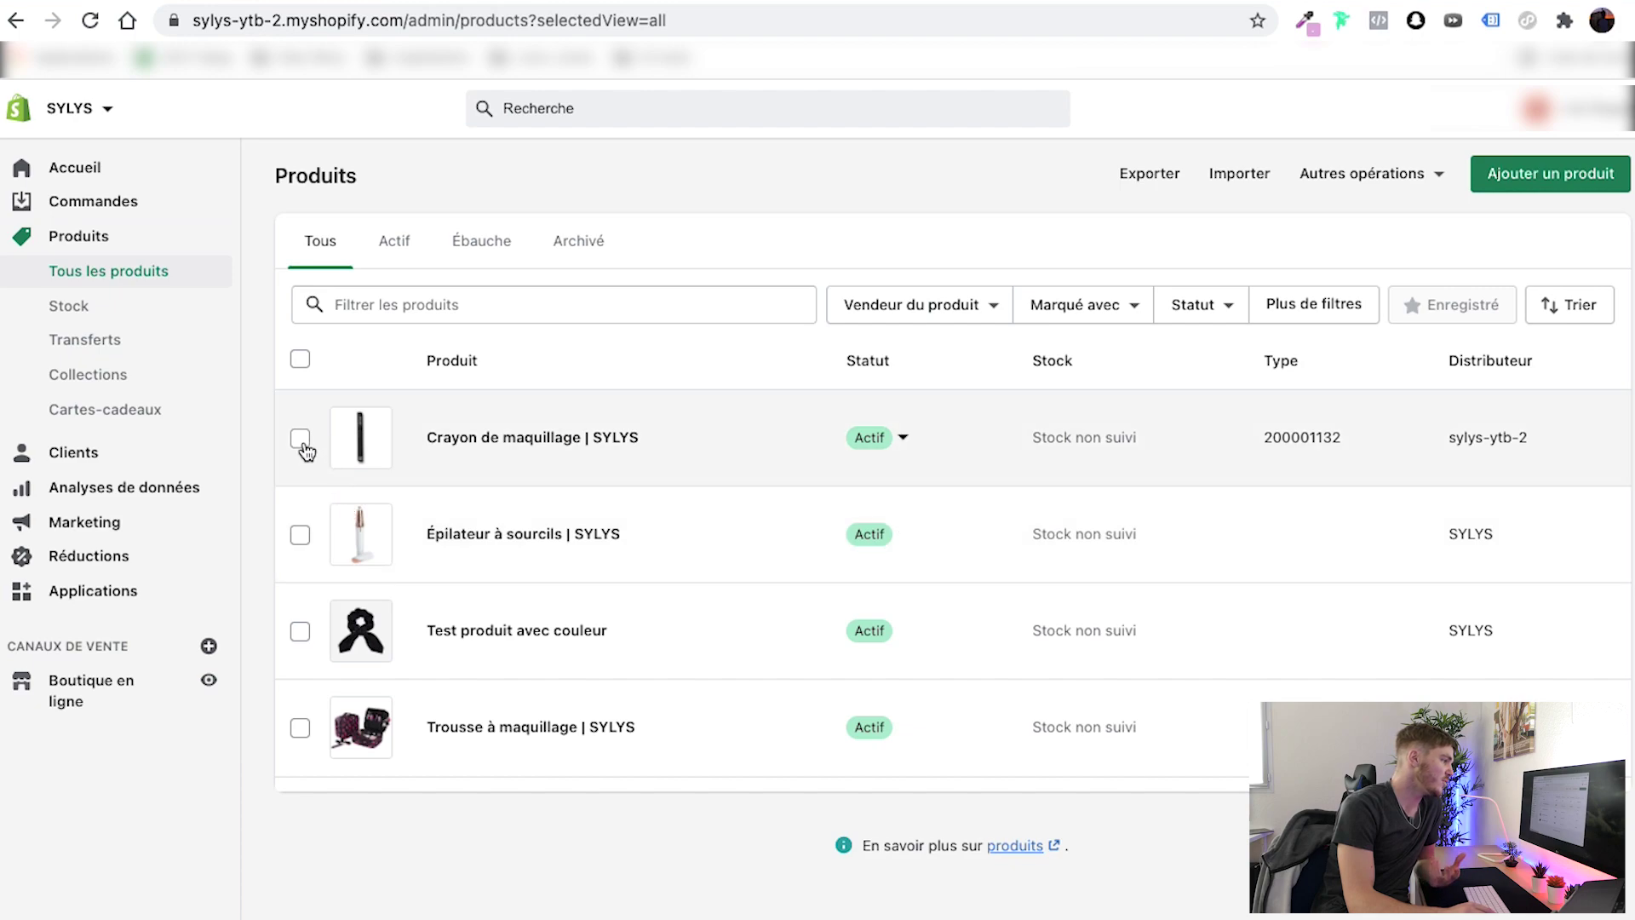
# Select the Crayon de maquillage, Épilateur à sourcils and Trousse à maquillage products in the product list.
pyautogui.click(301, 439)
pyautogui.click(300, 534)
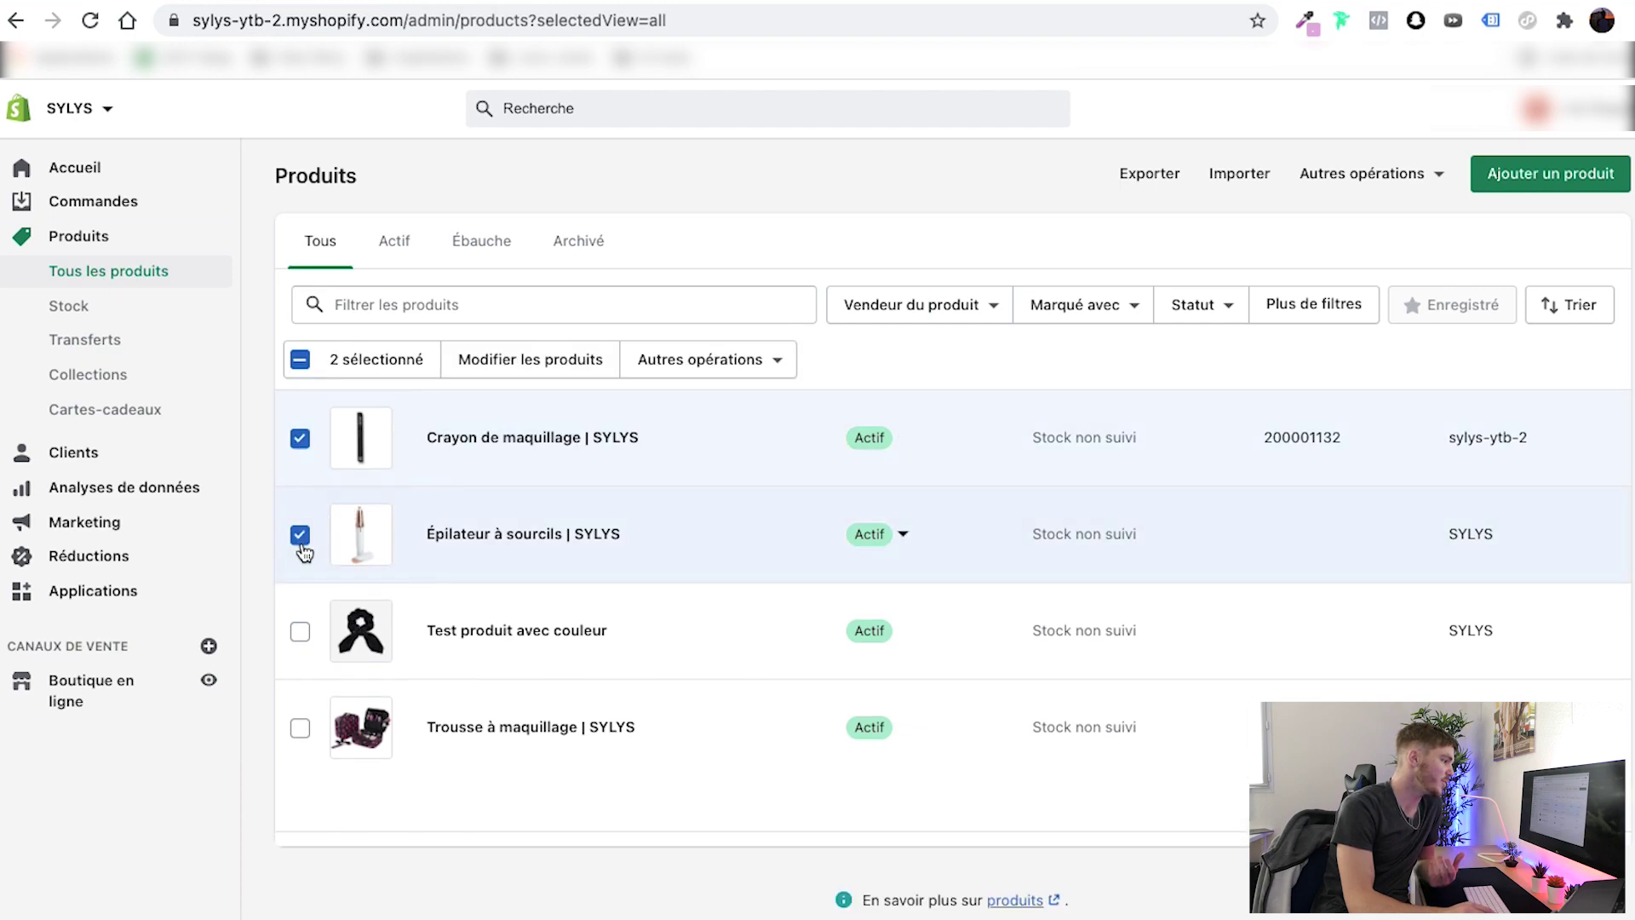
pyautogui.click(299, 730)
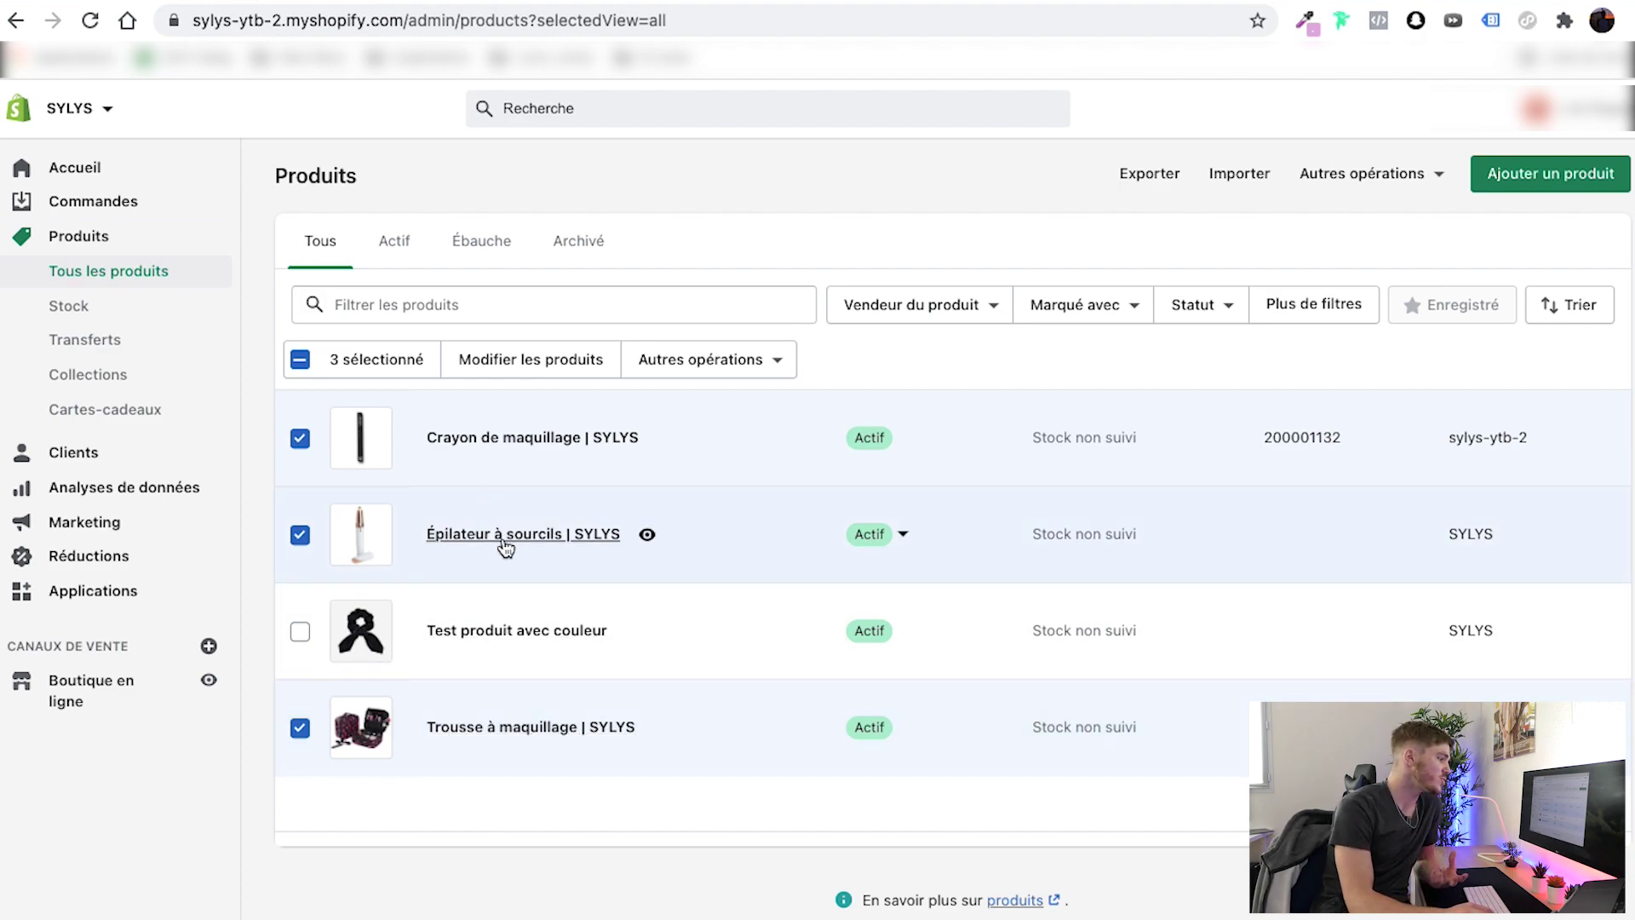
# Open the Épilateur à sourcils product, look up the tag "offert" among its tags, and return to the product list.
pyautogui.click(469, 535)
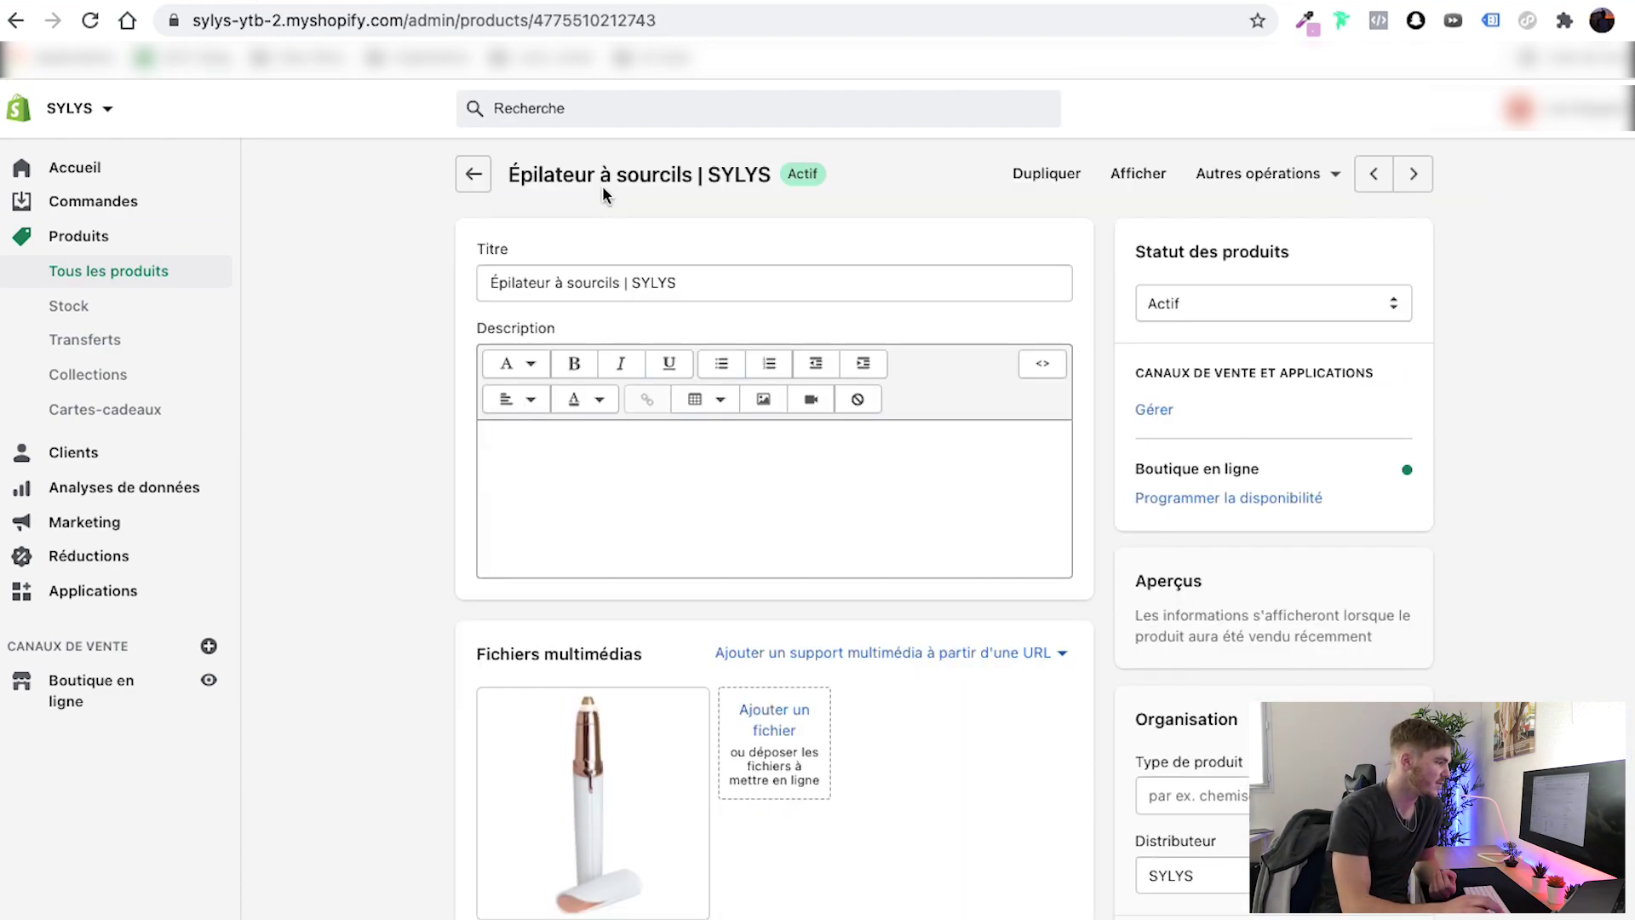
pyautogui.scroll(-5, 905, 478)
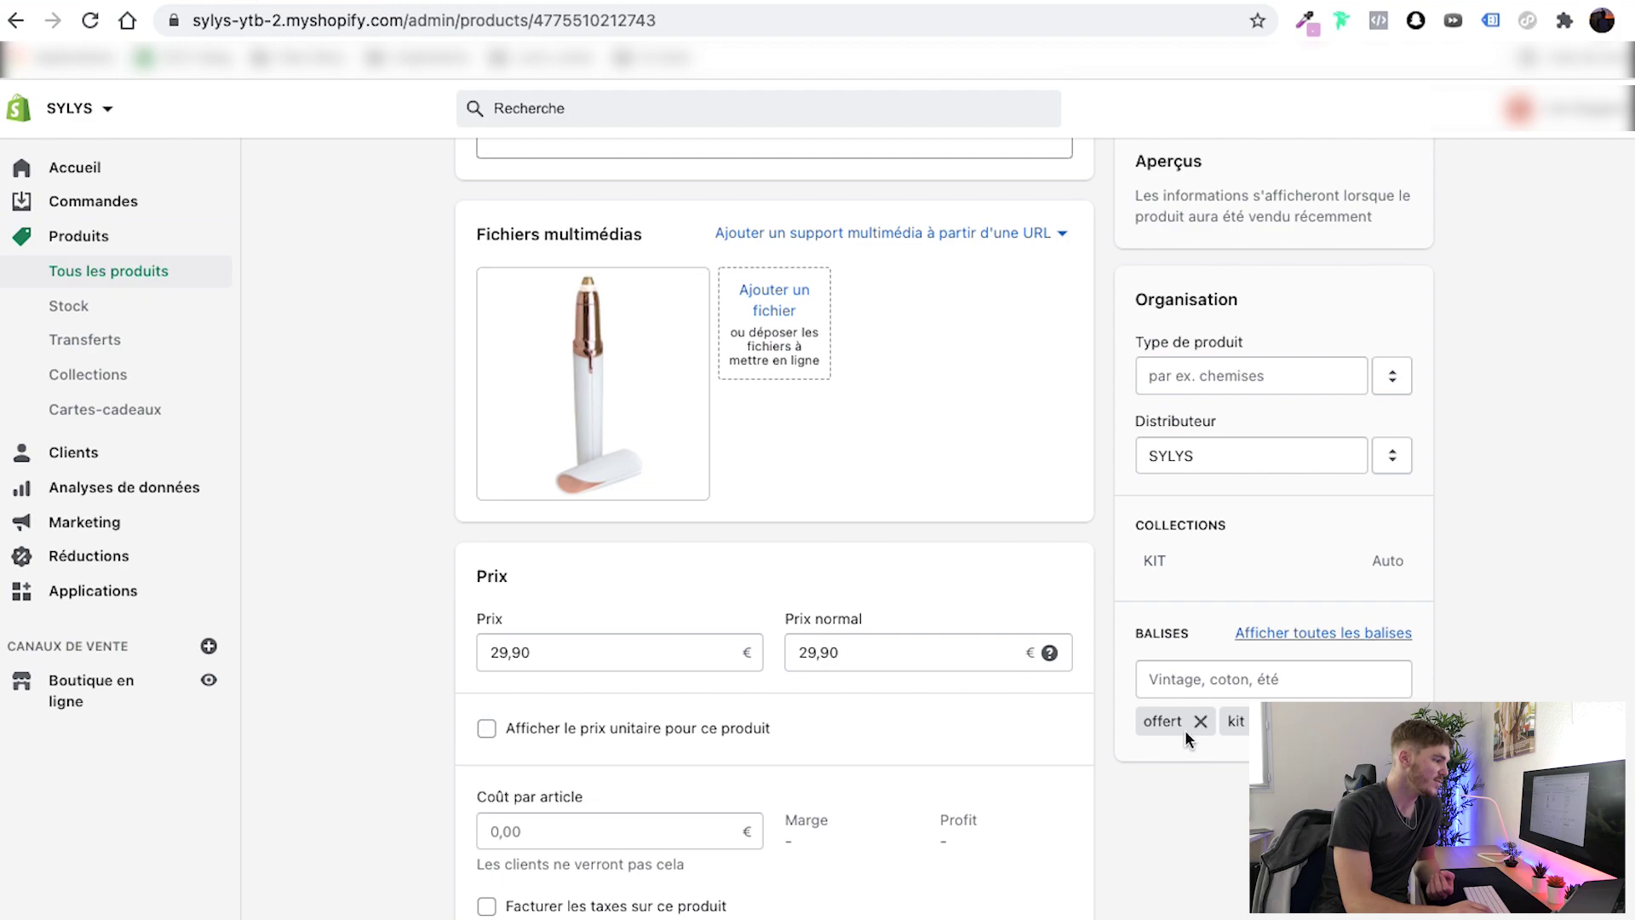
pyautogui.click(1175, 686)
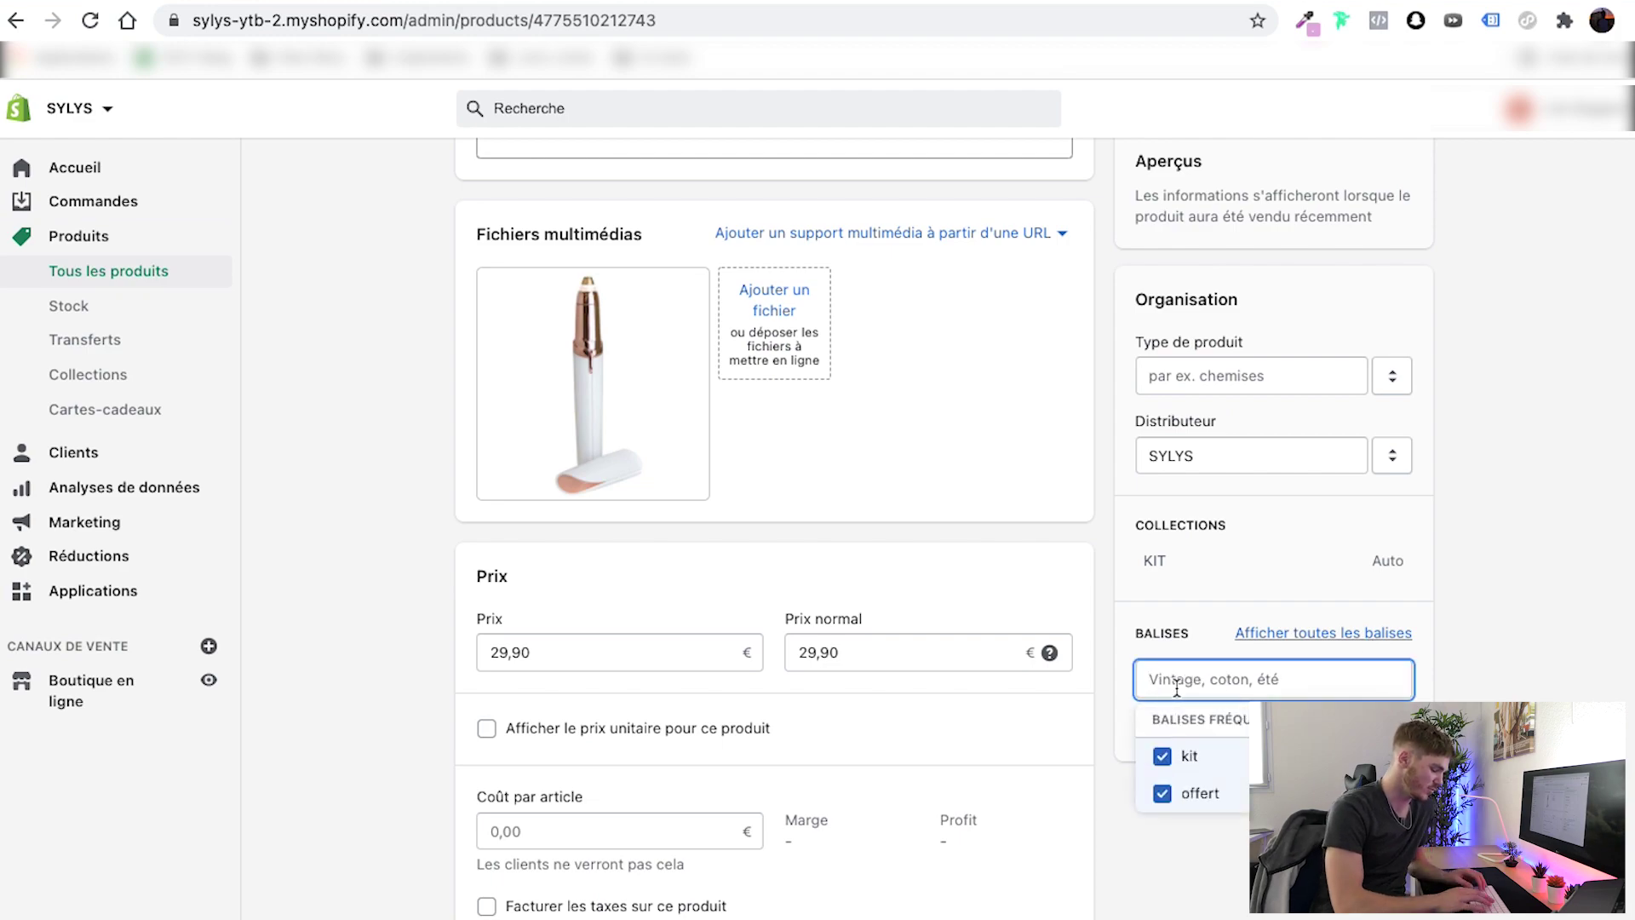
pyautogui.write('offert')
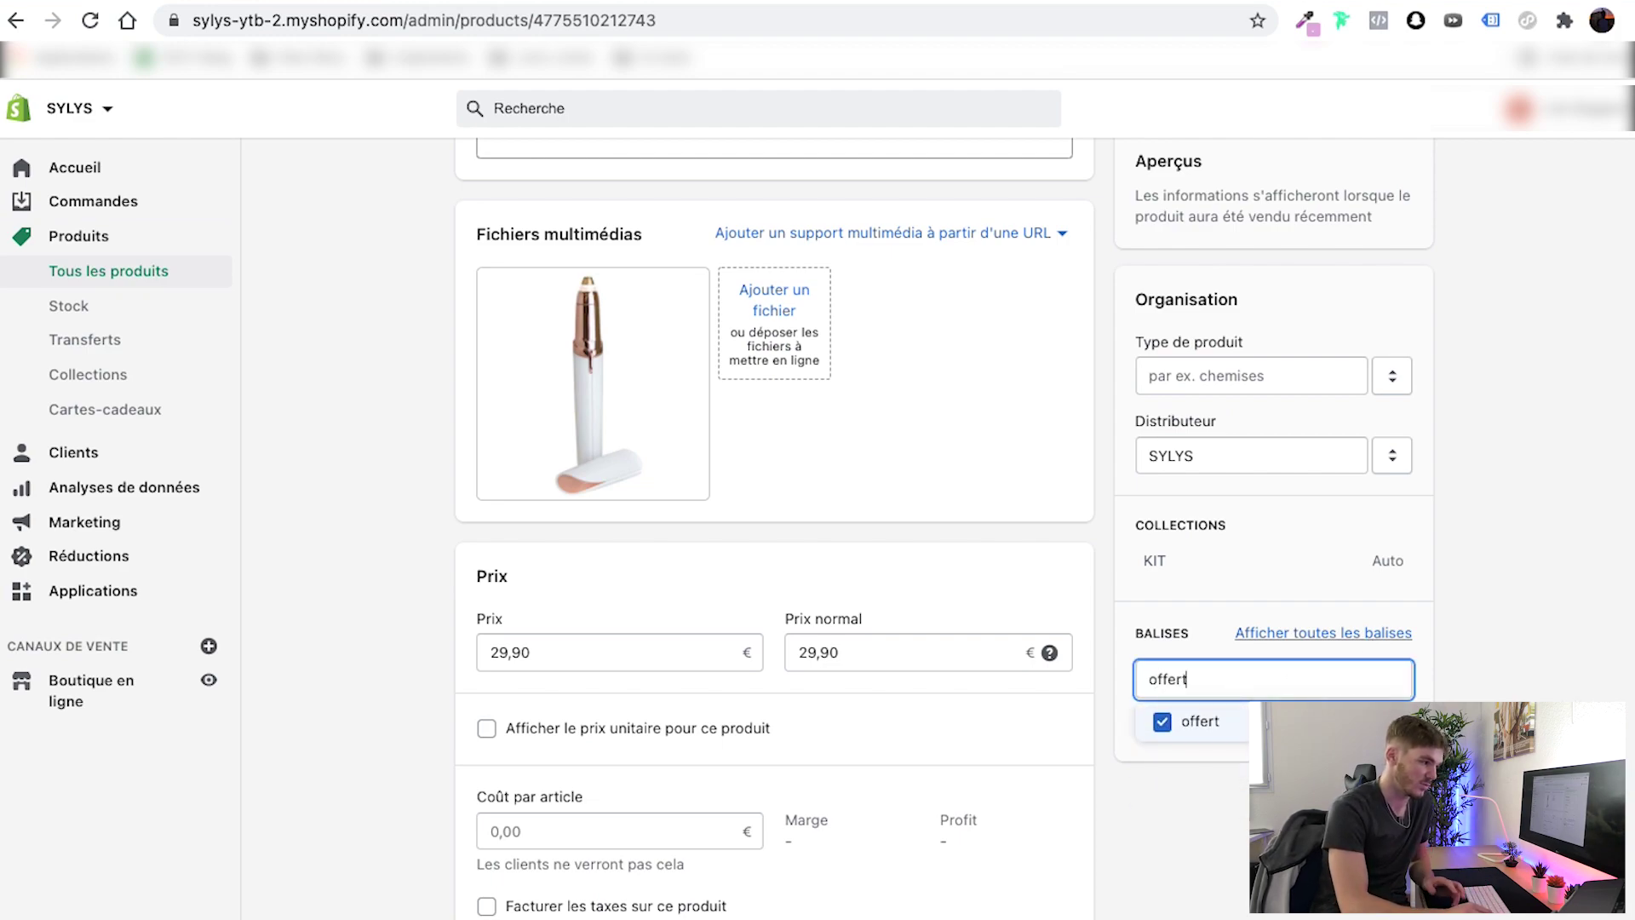
pyautogui.press('Return')
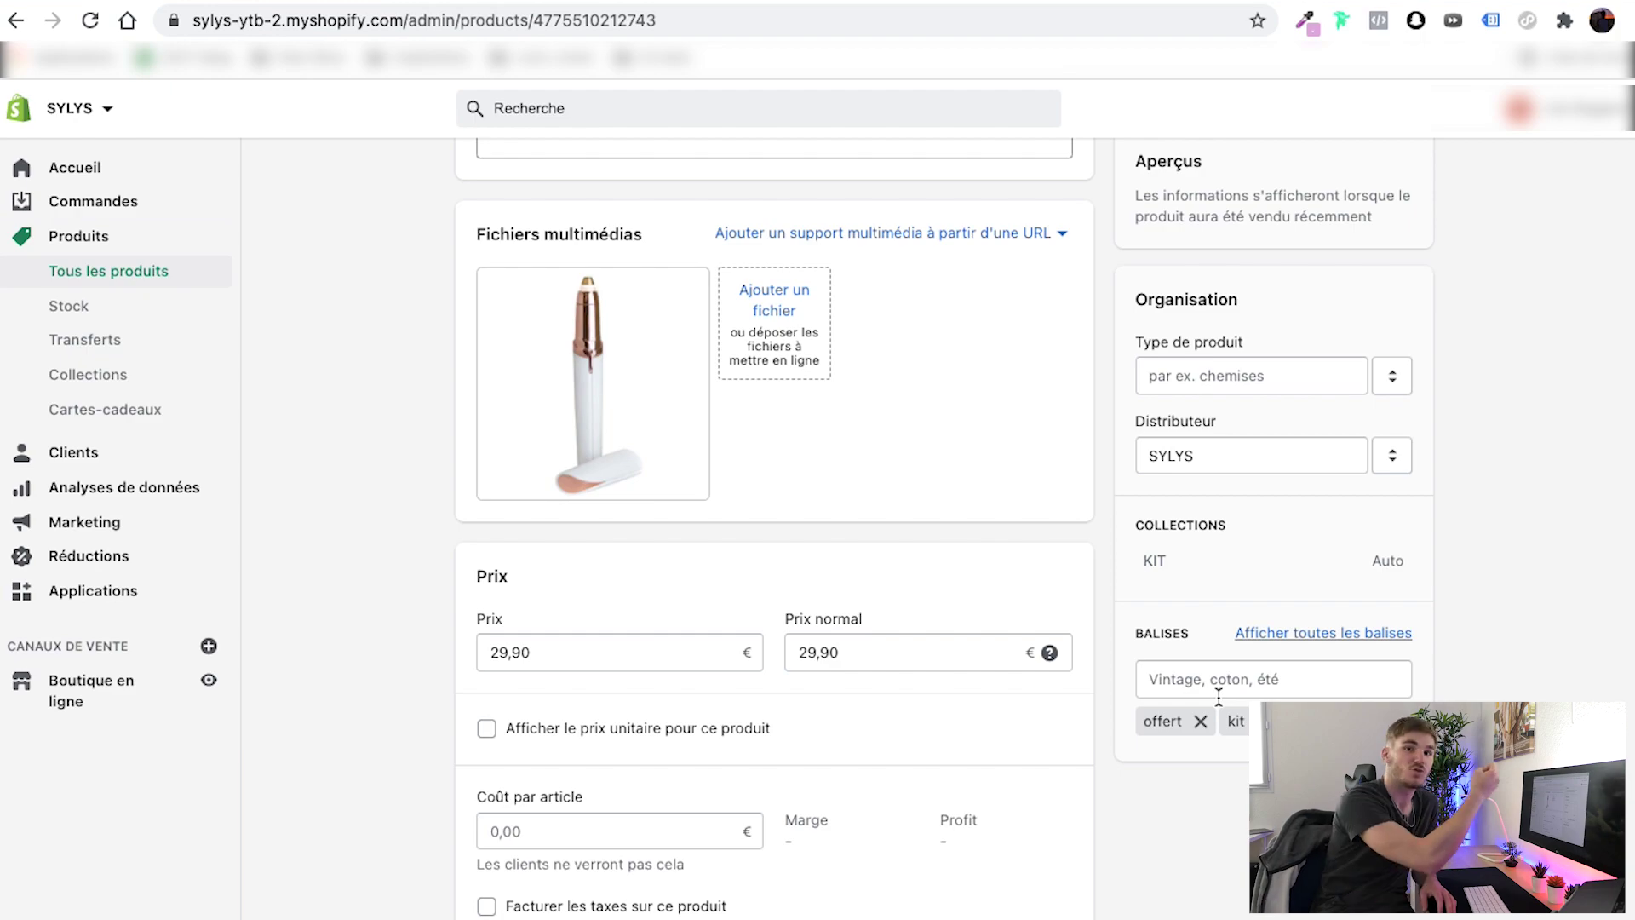
pyautogui.scroll(5, 1218, 696)
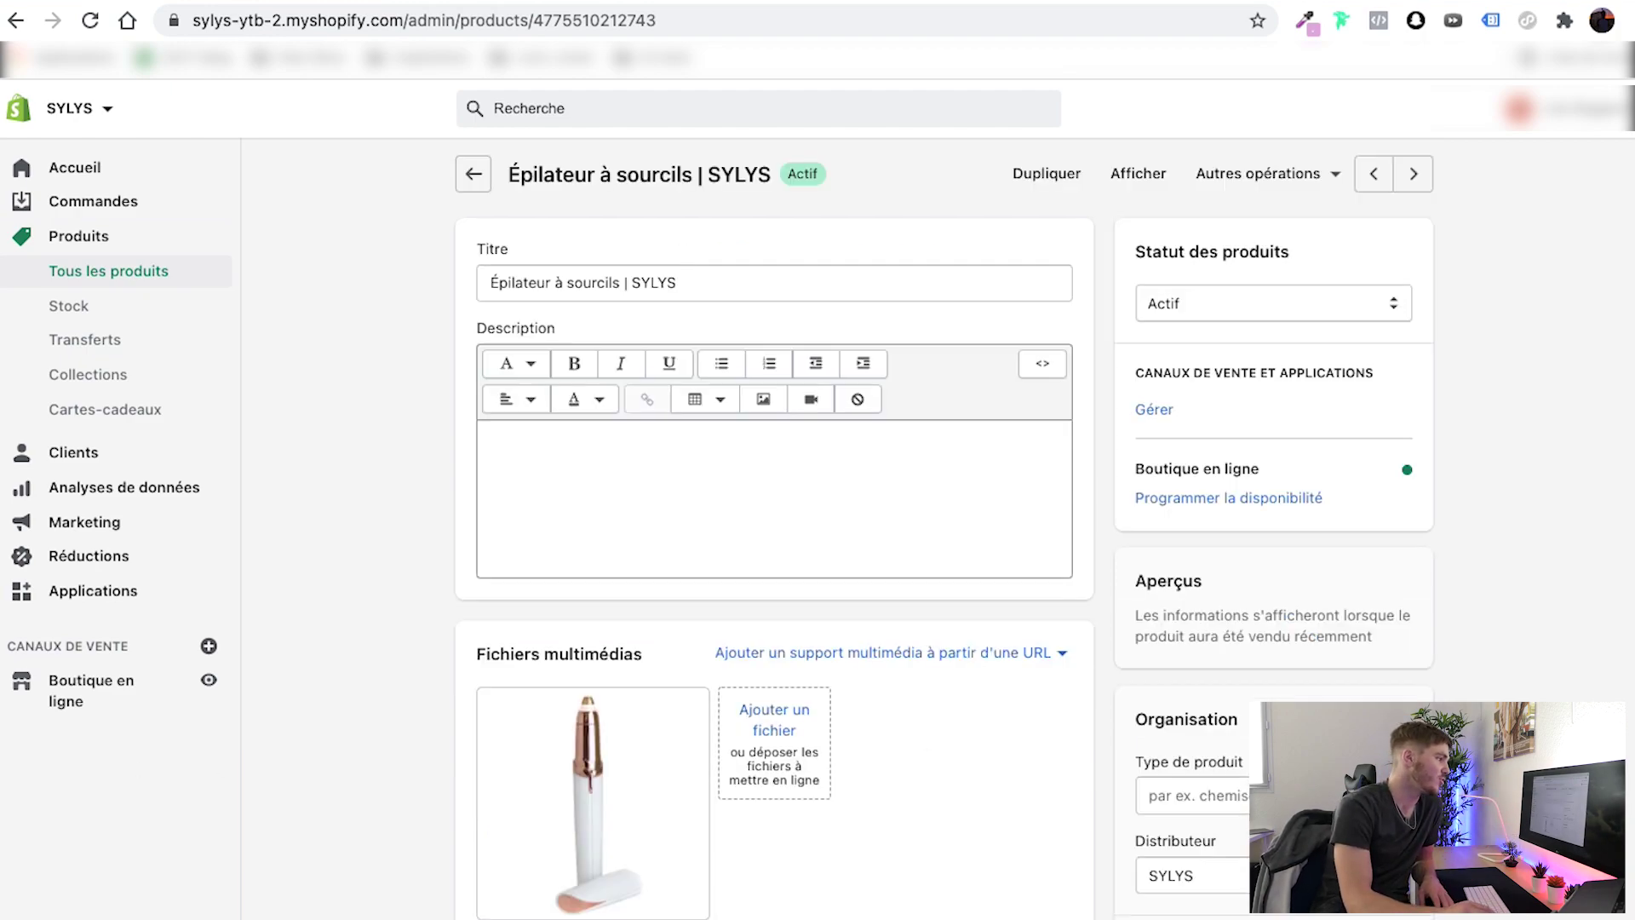
pyautogui.click(474, 175)
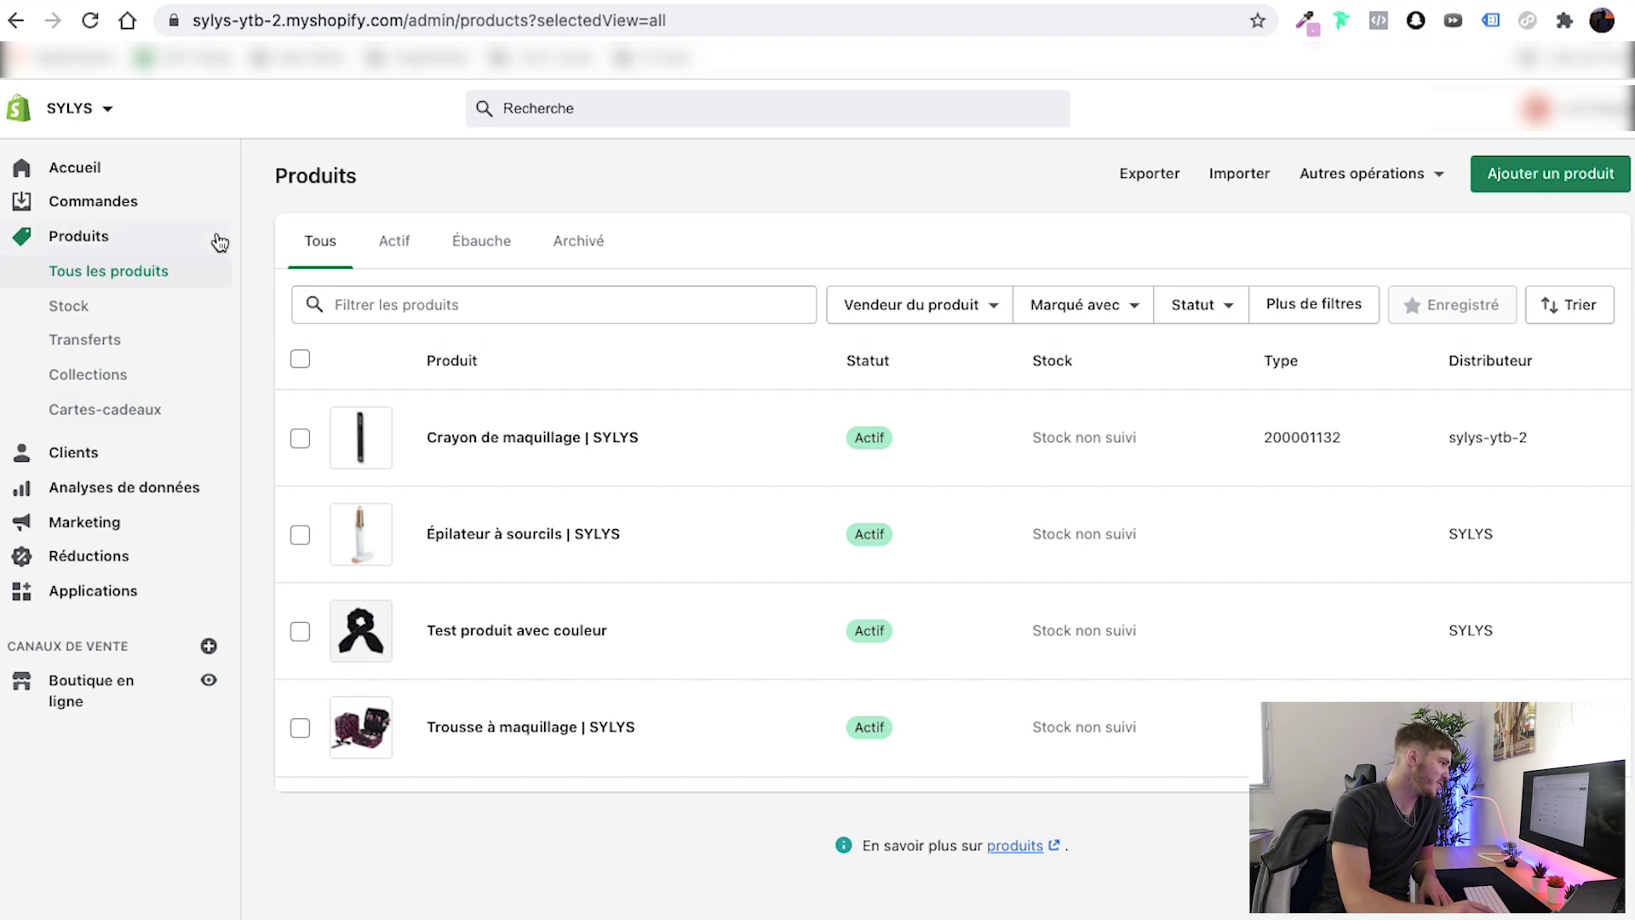
# Open the KIT collection and review its tag condition and included products.
pyautogui.click(116, 388)
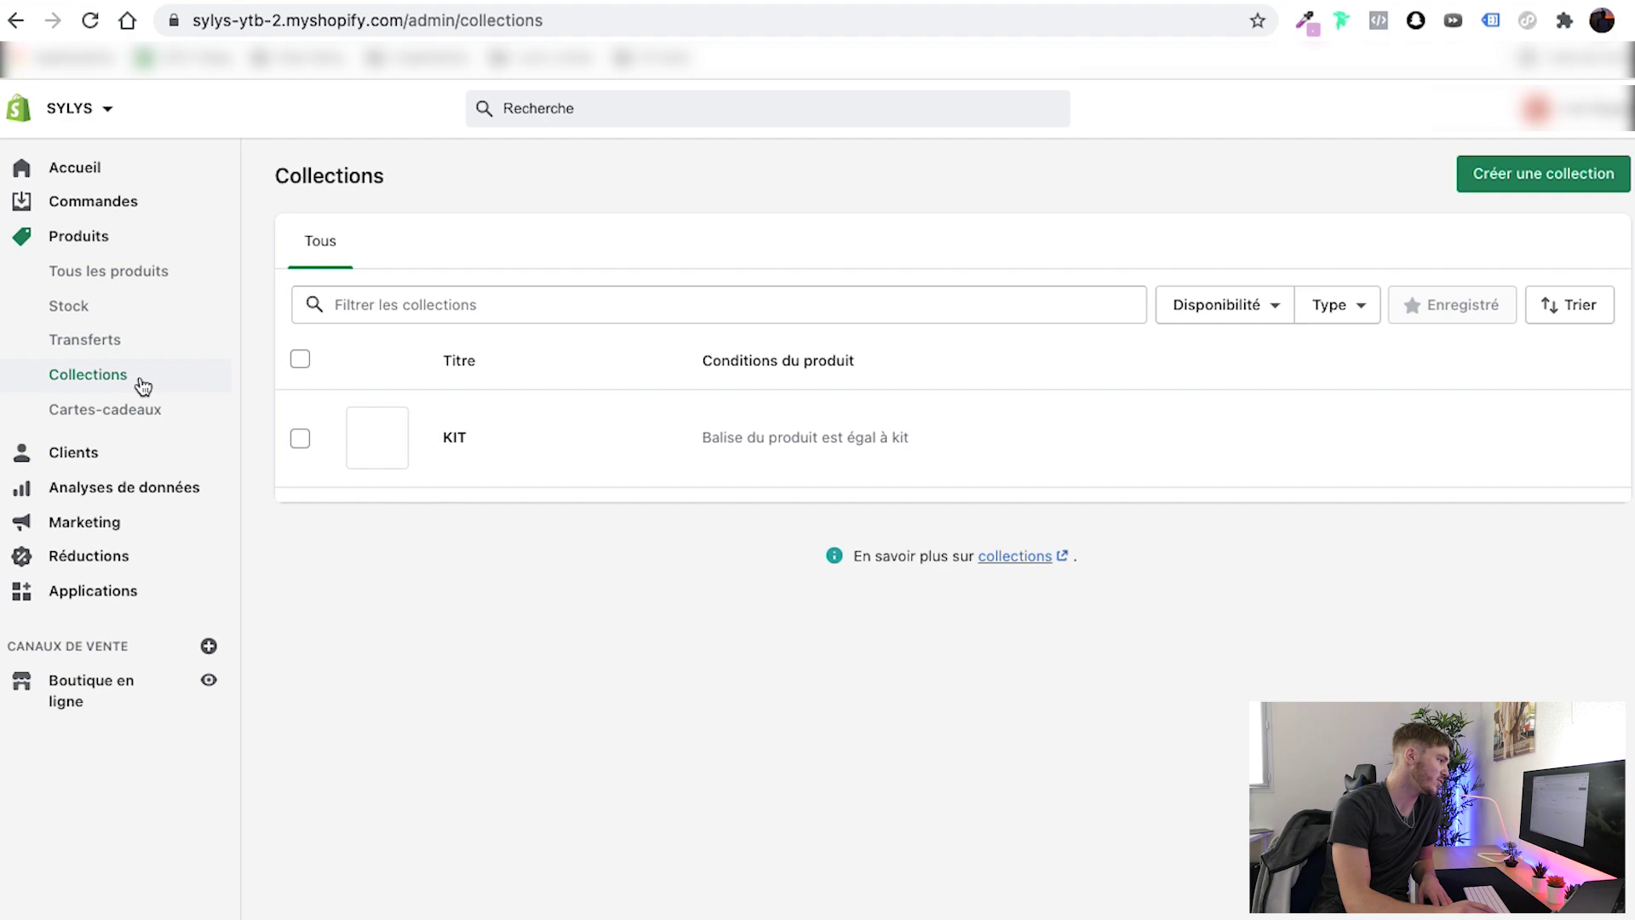
pyautogui.click(456, 438)
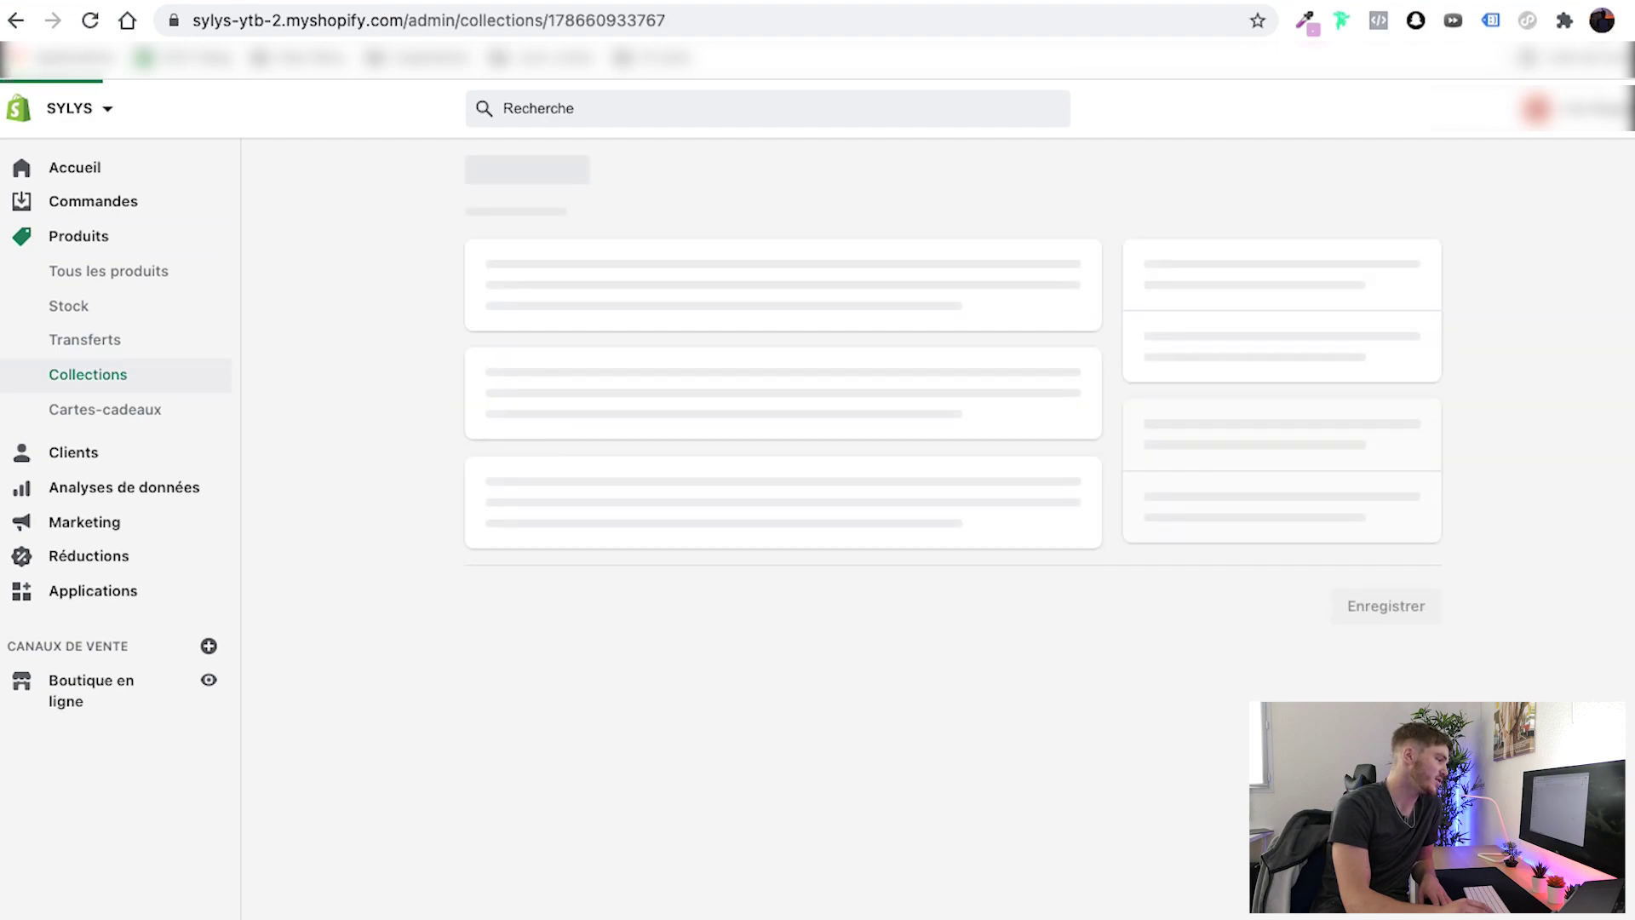
pyautogui.scroll(-1, 469, 587)
pyautogui.scroll(-7, 469, 587)
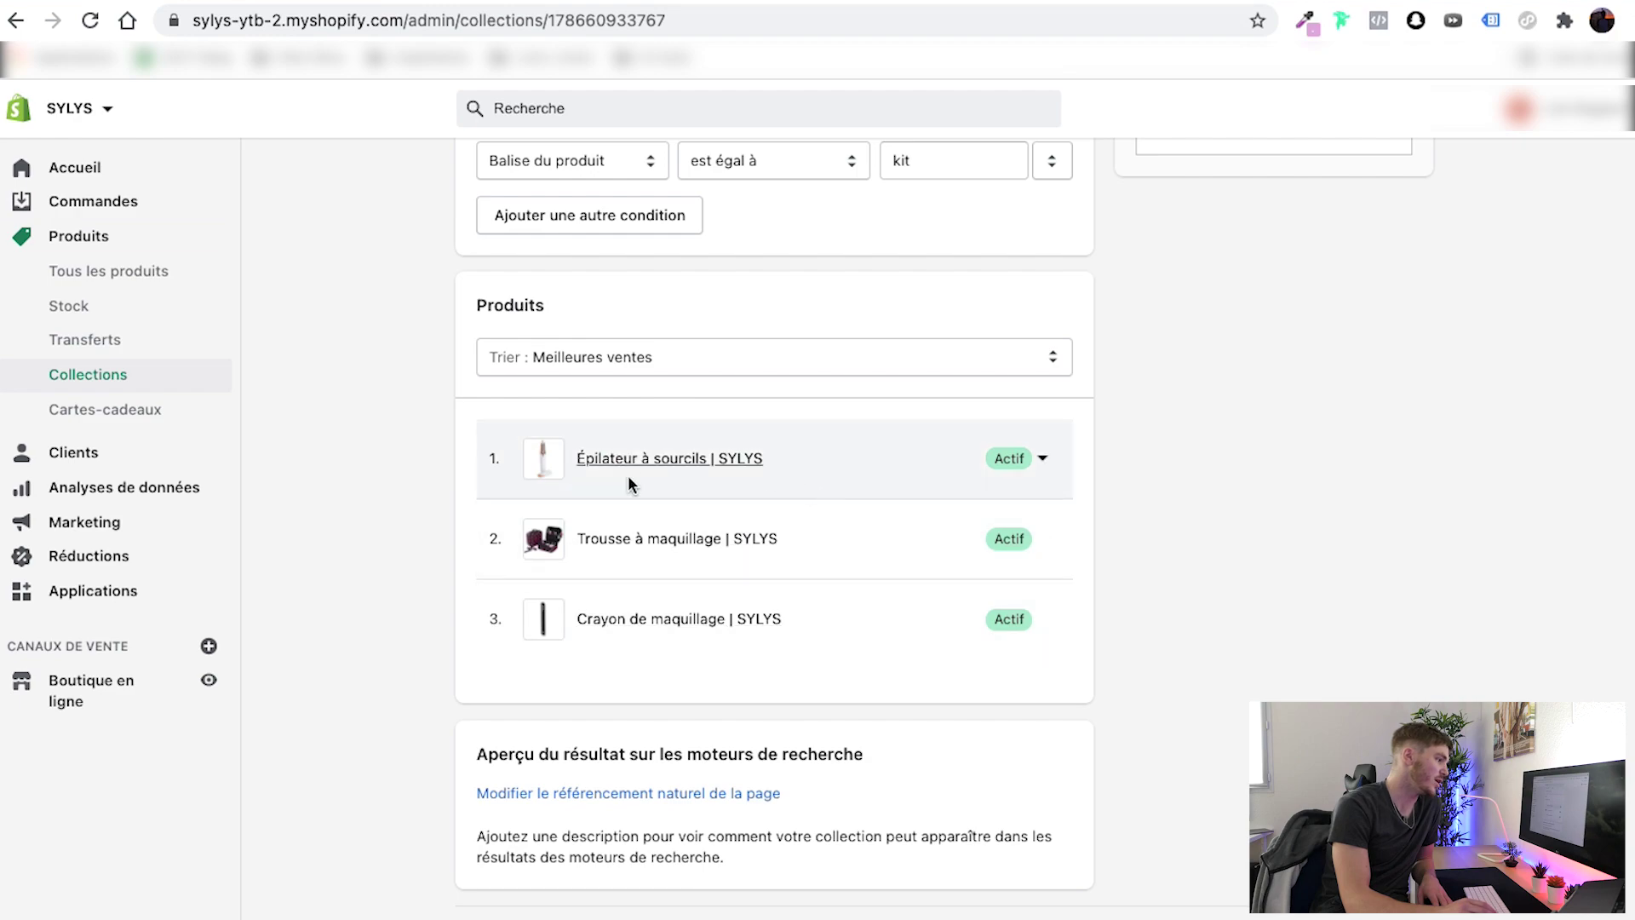
pyautogui.scroll(1, 976, 177)
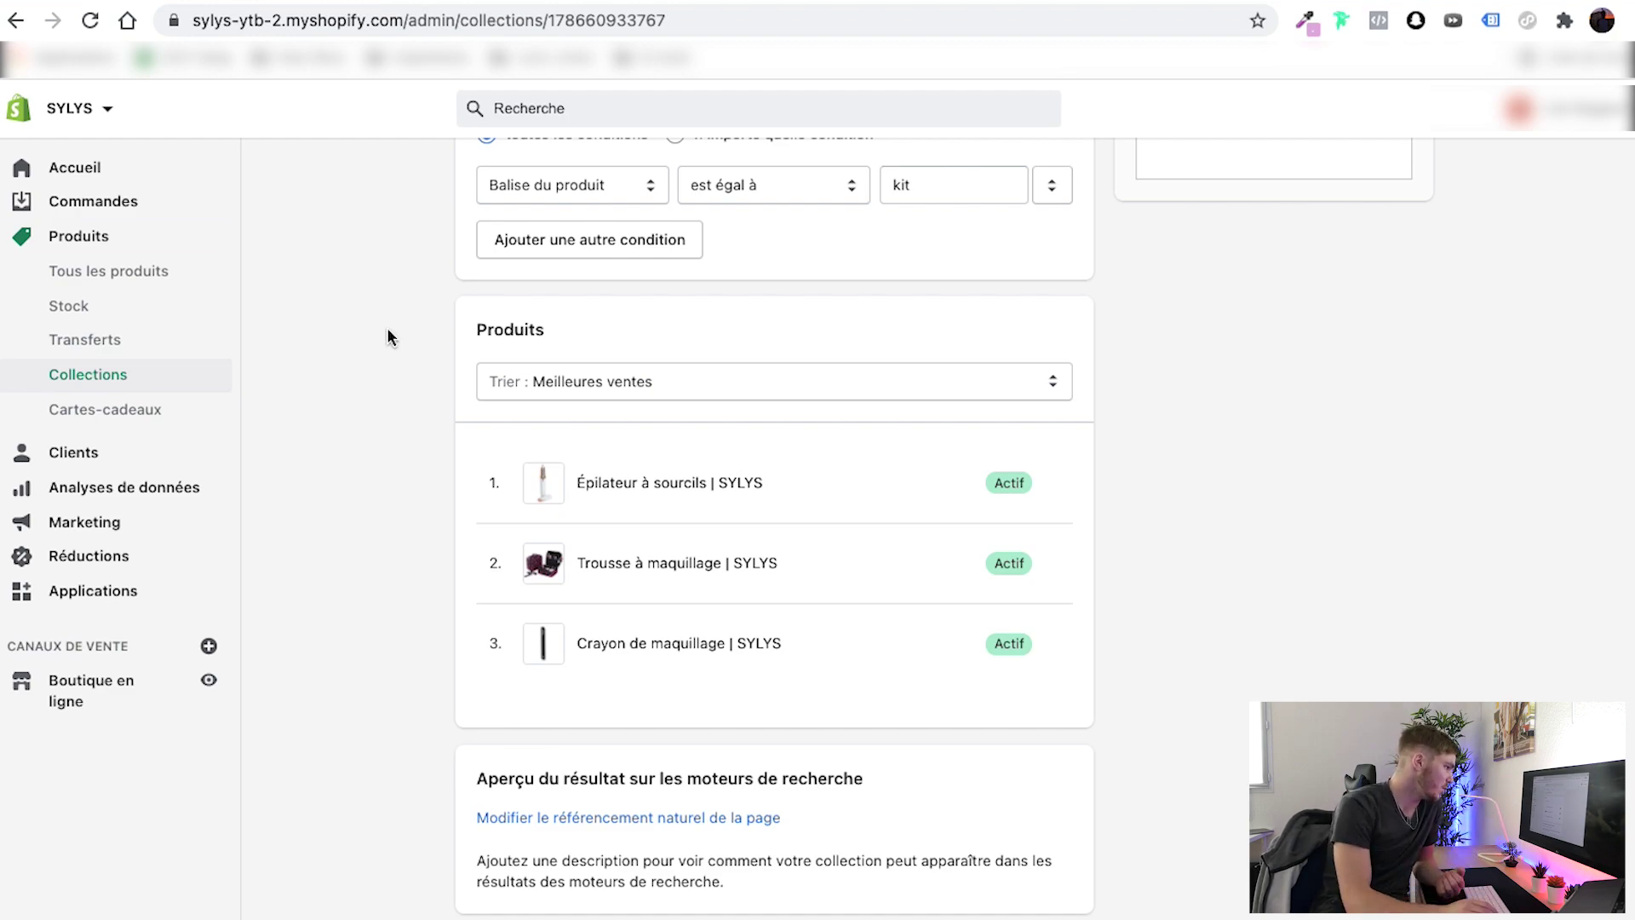
pyautogui.scroll(7, 387, 337)
pyautogui.click(471, 172)
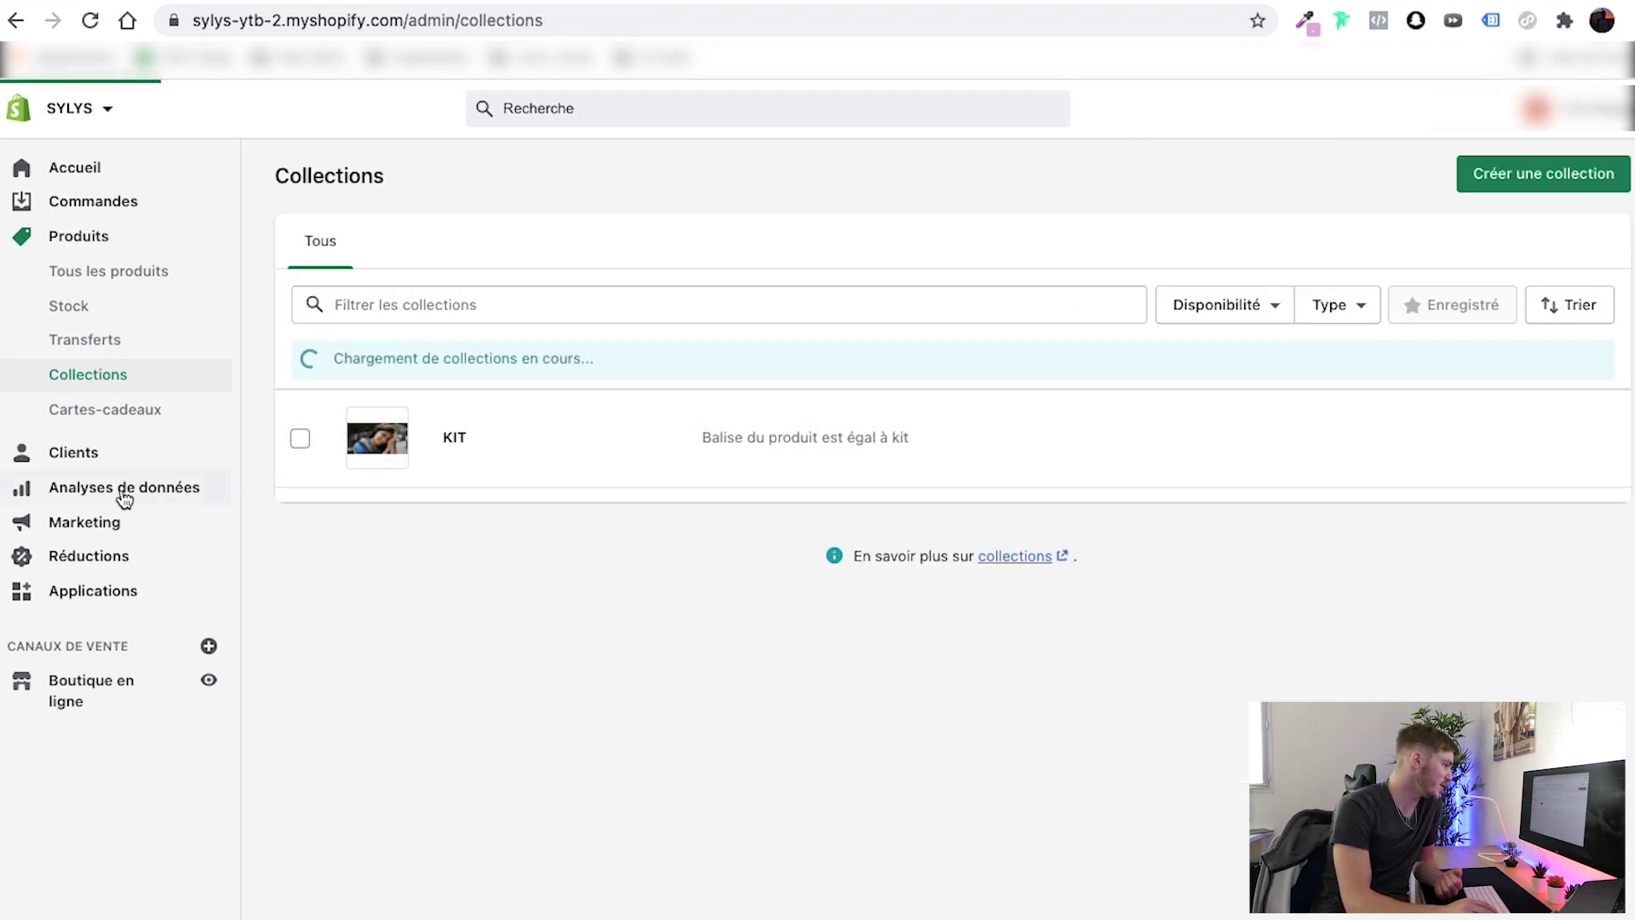
# Open the KIT automatic discount and review its title, discount type and the products the customer must buy.
pyautogui.click(103, 555)
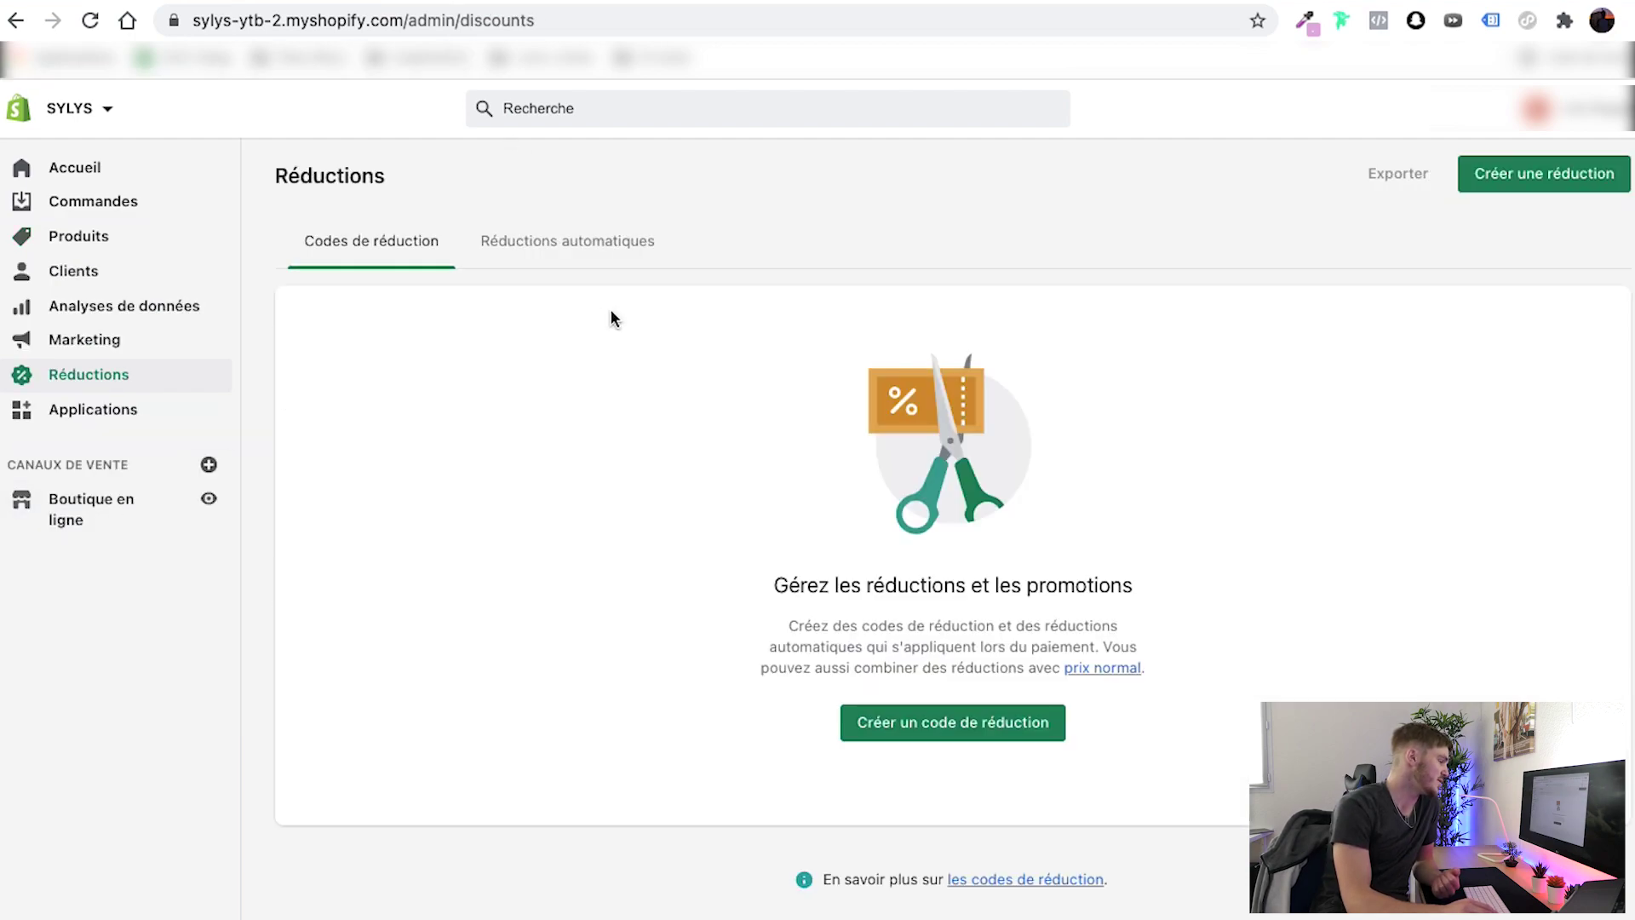
pyautogui.click(468, 242)
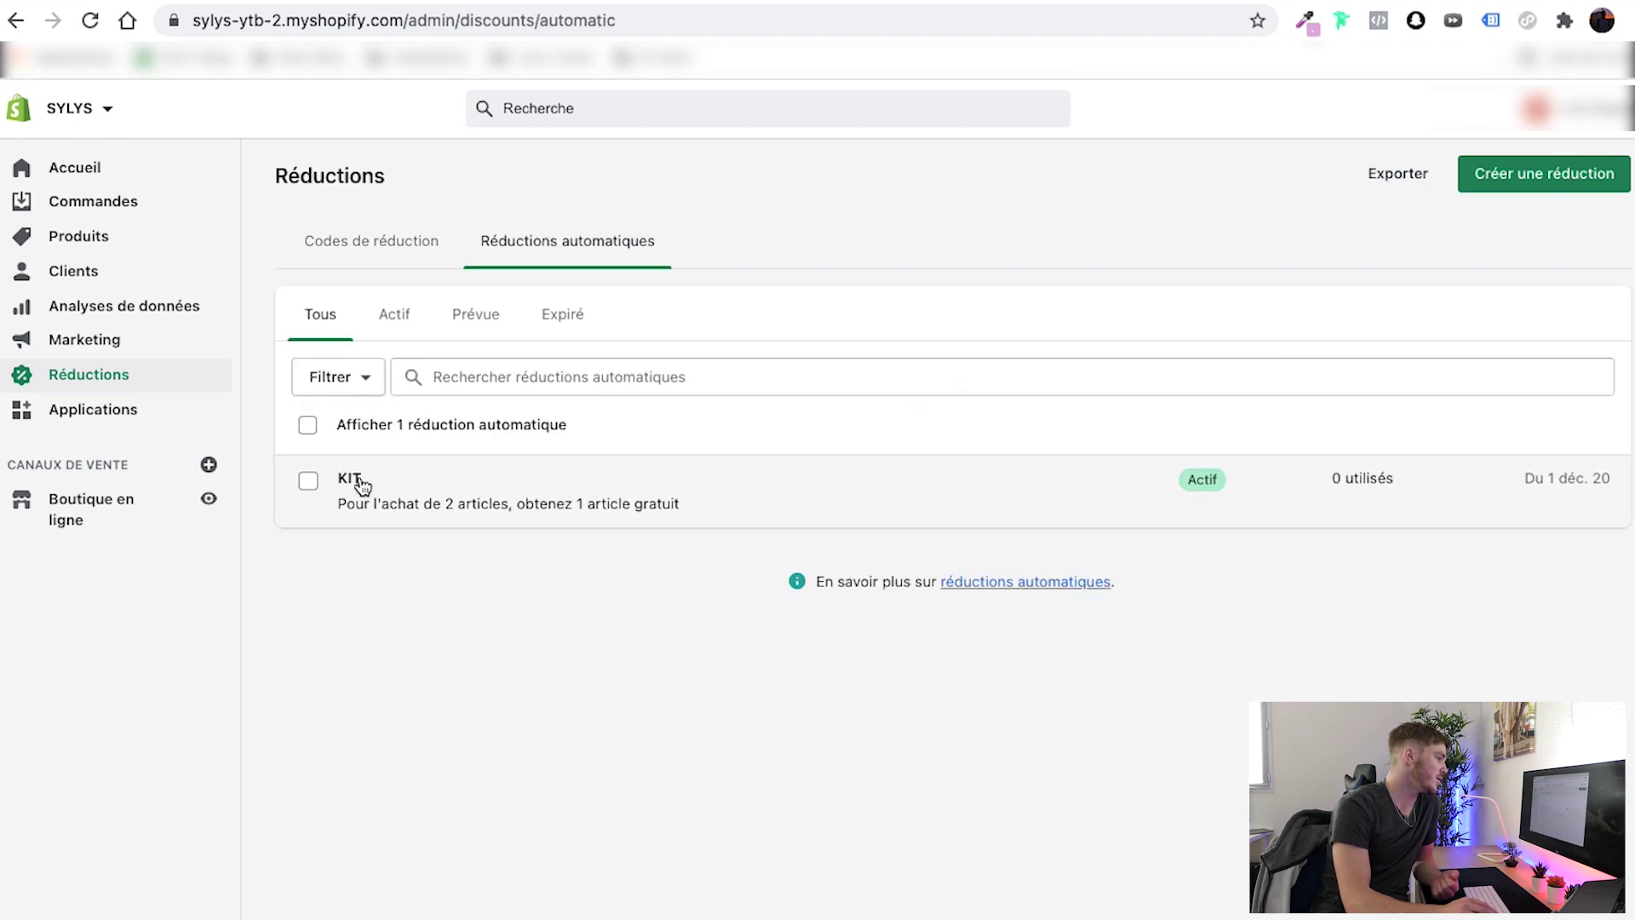
pyautogui.click(356, 480)
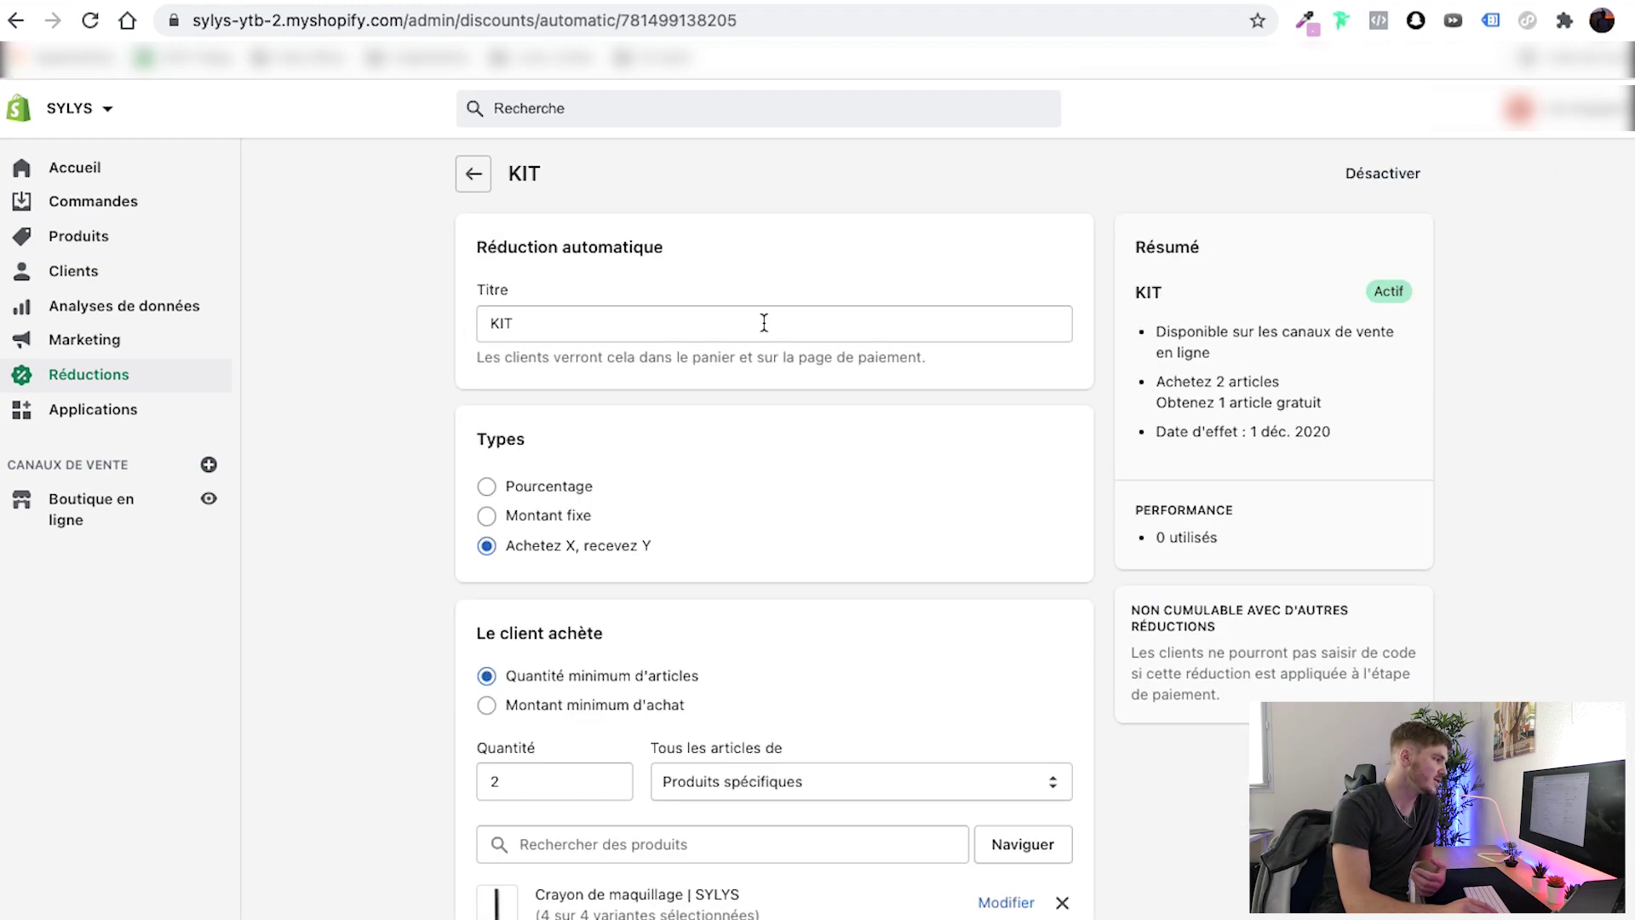
pyautogui.click(545, 336)
pyautogui.click(434, 421)
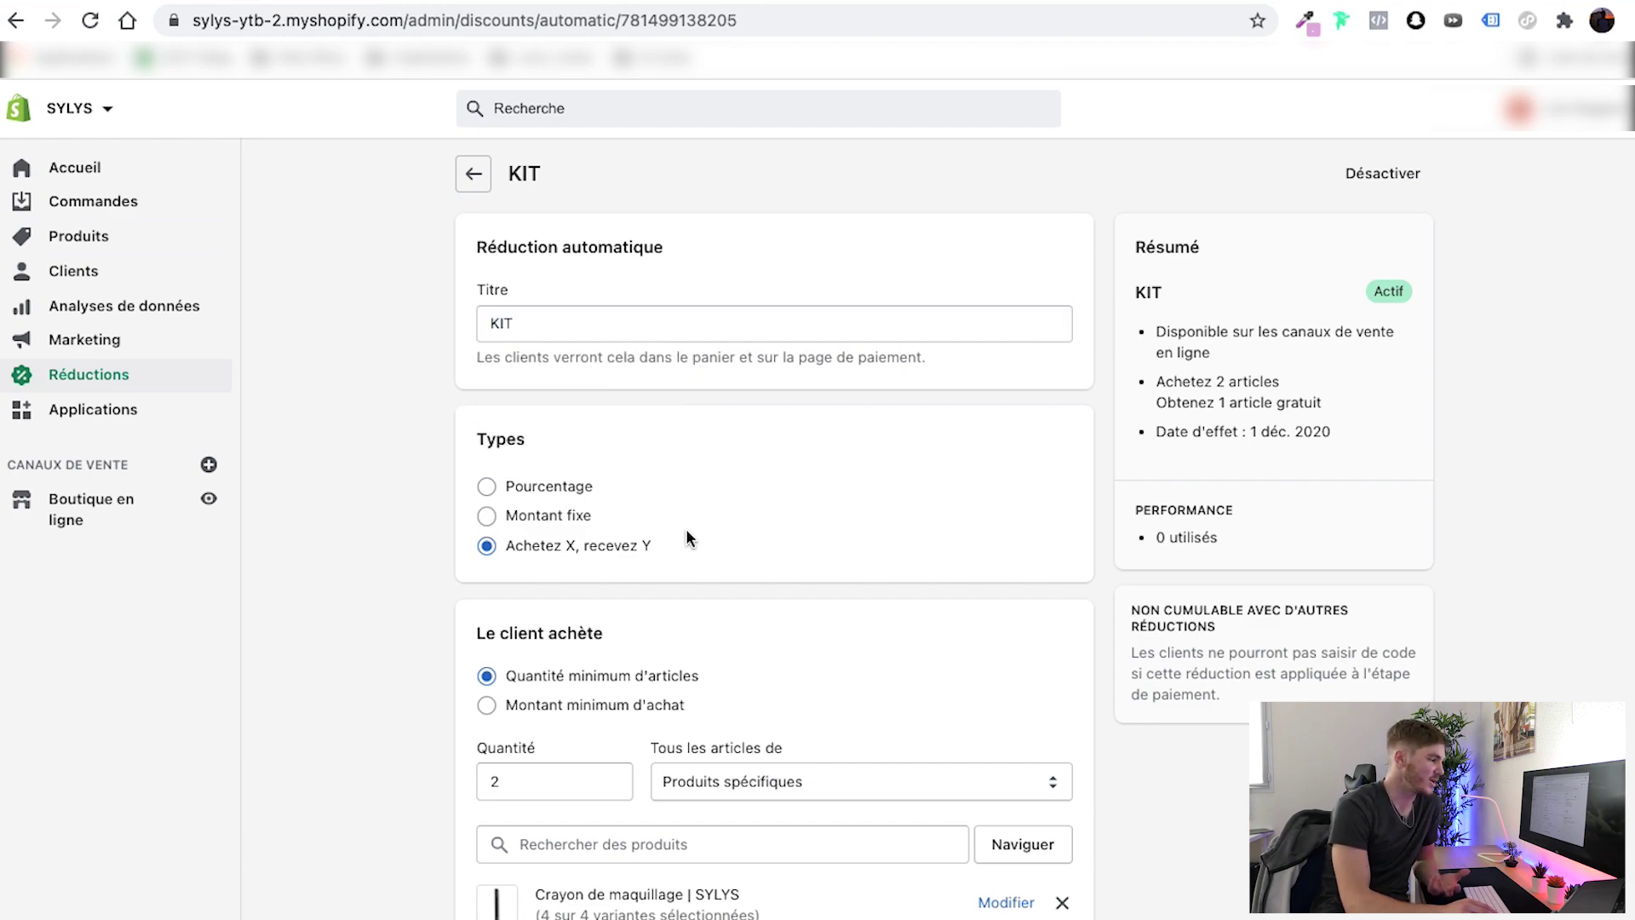
pyautogui.scroll(-2, 686, 533)
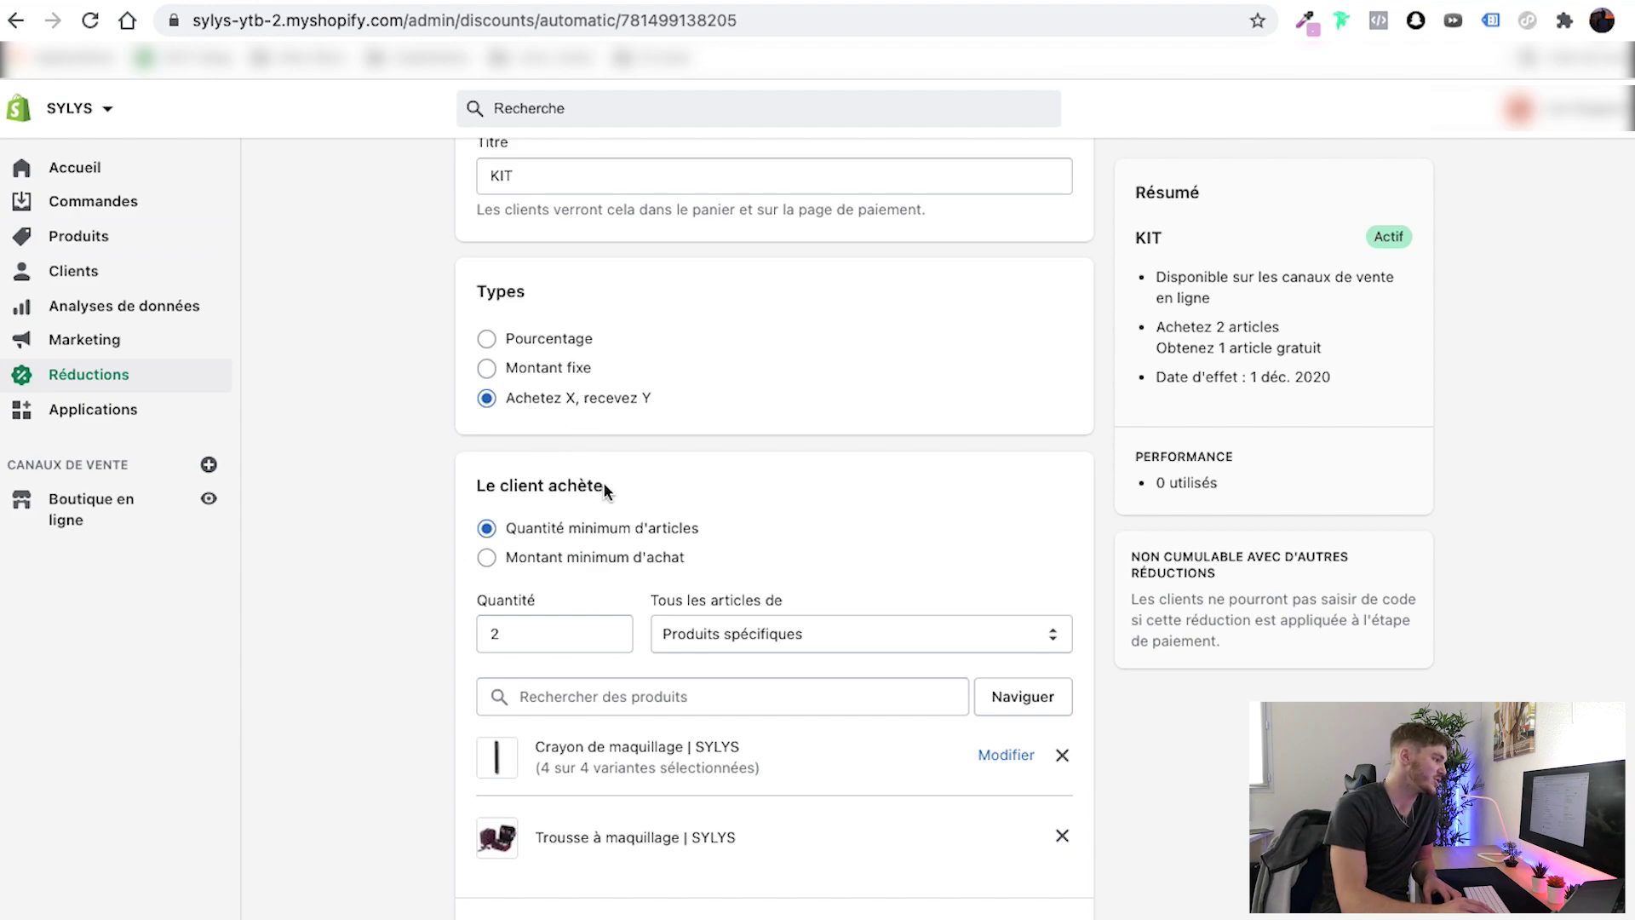
pyautogui.scroll(-2, 597, 487)
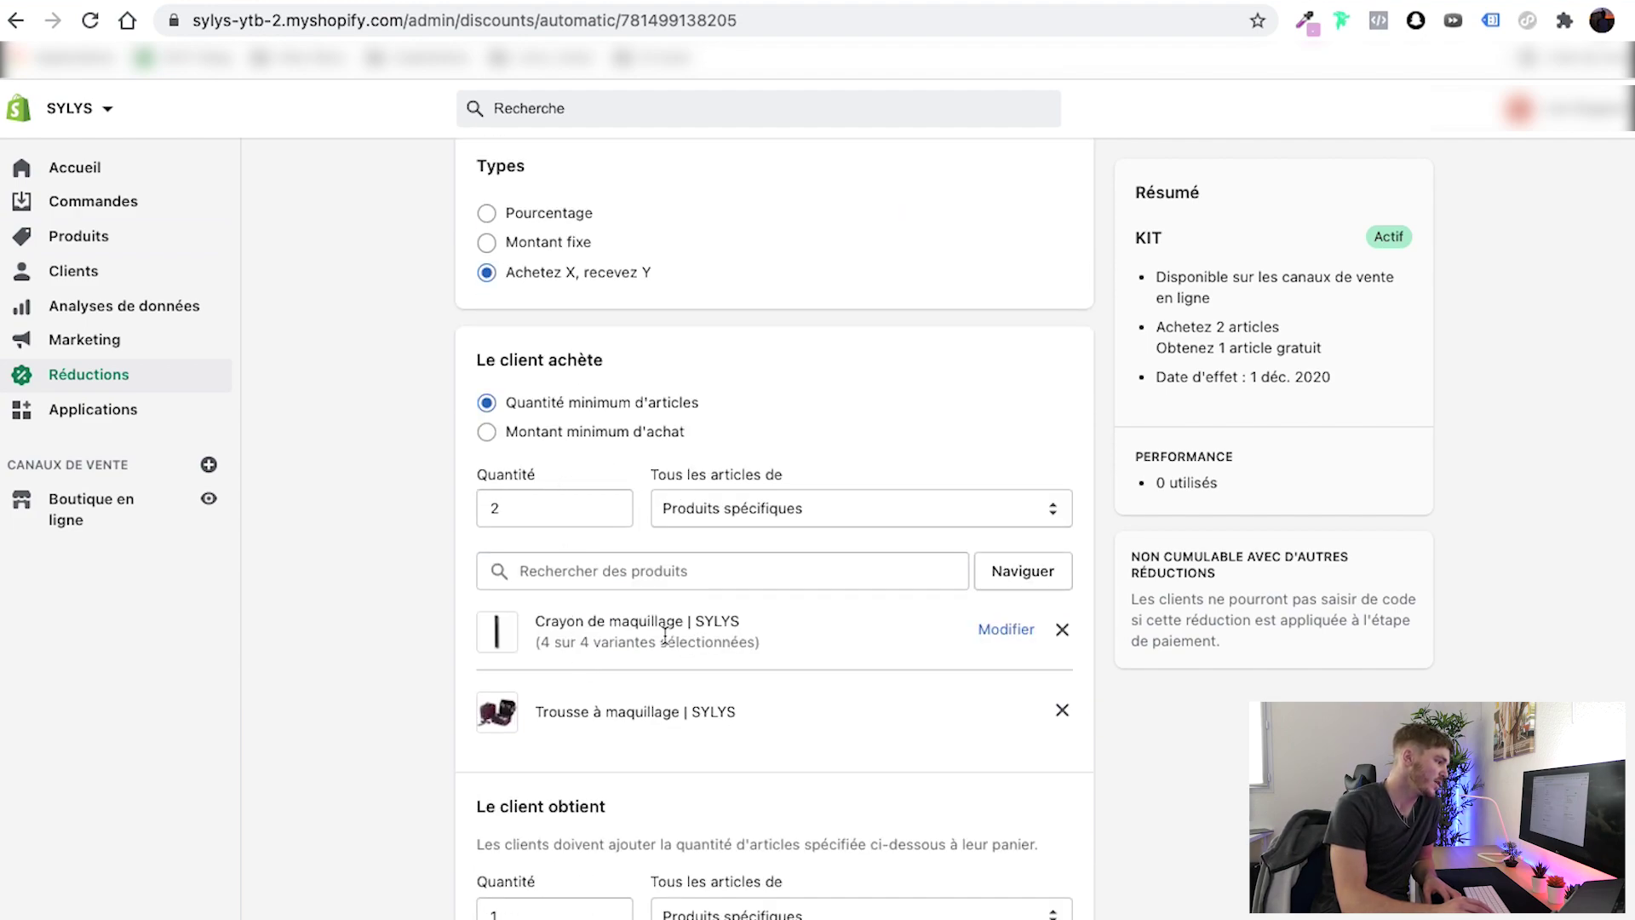
# Examine the KIT discount's customer-gets product, reduced value options and activity dates, keeping Gratuit selected, and return to the automatic discounts.
pyautogui.scroll(-8, 720, 693)
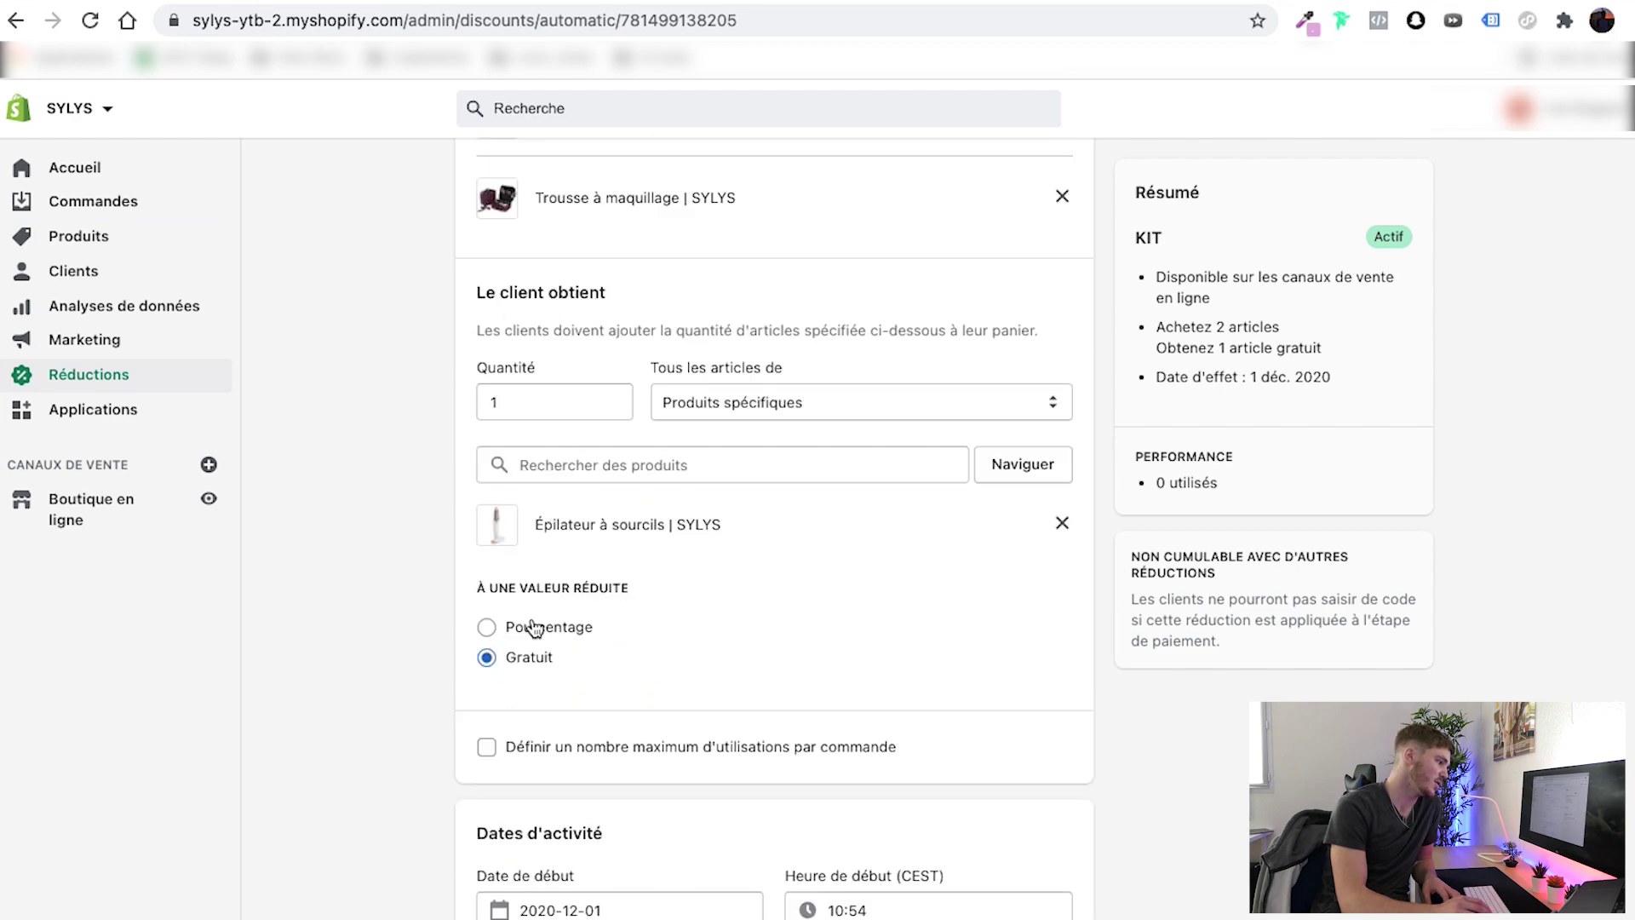
pyautogui.click(529, 626)
pyautogui.click(514, 657)
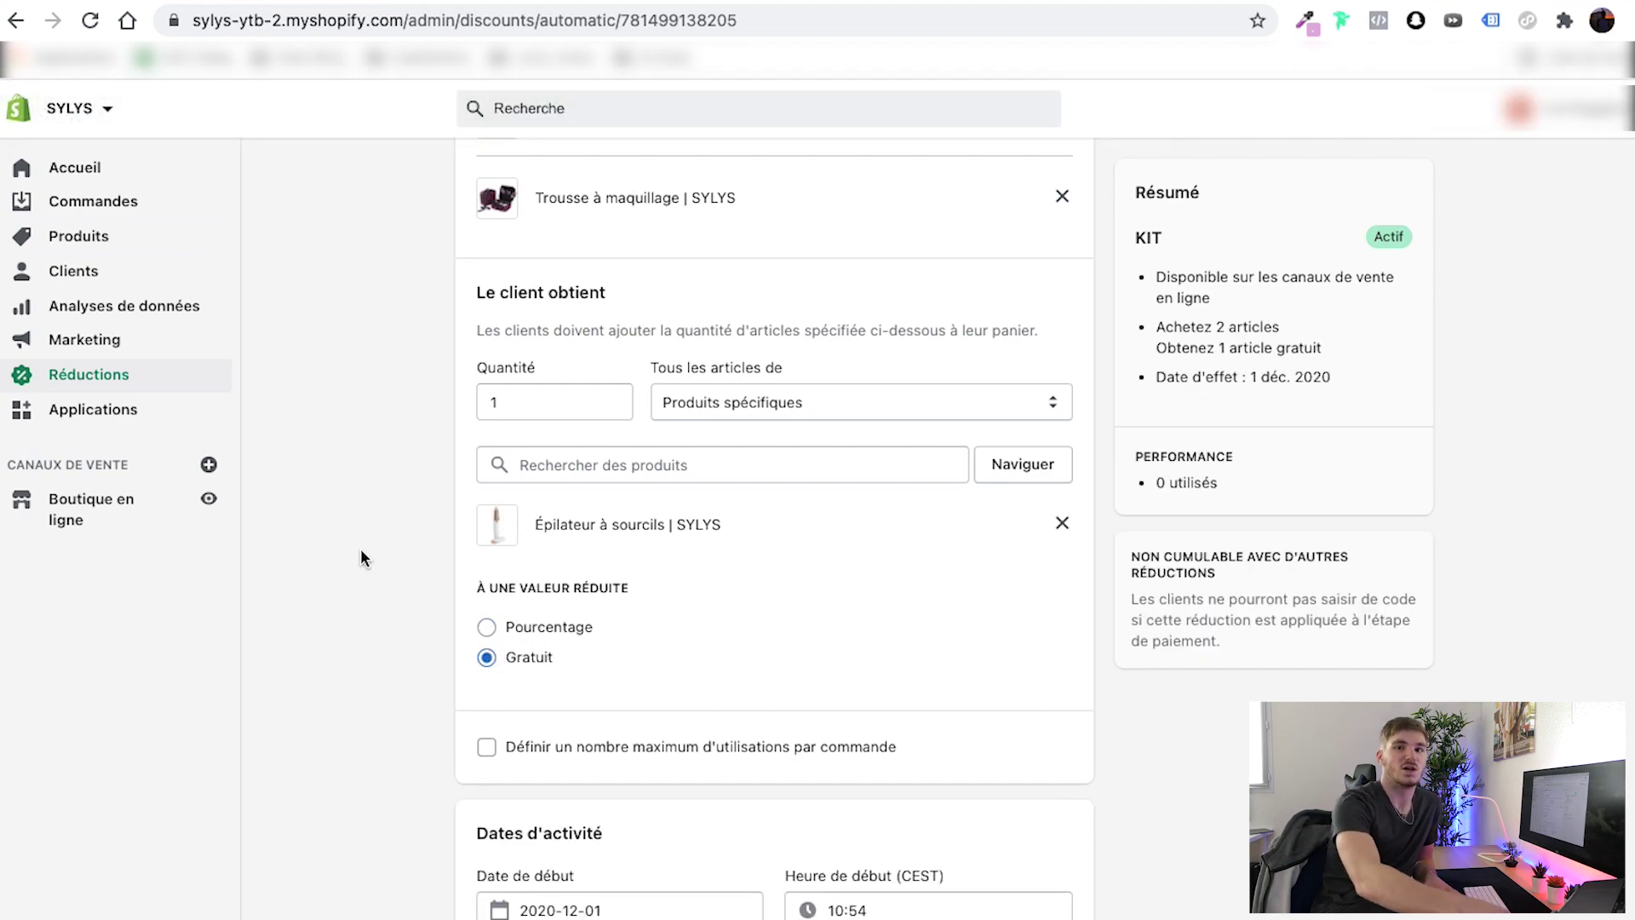
pyautogui.scroll(-2, 307, 596)
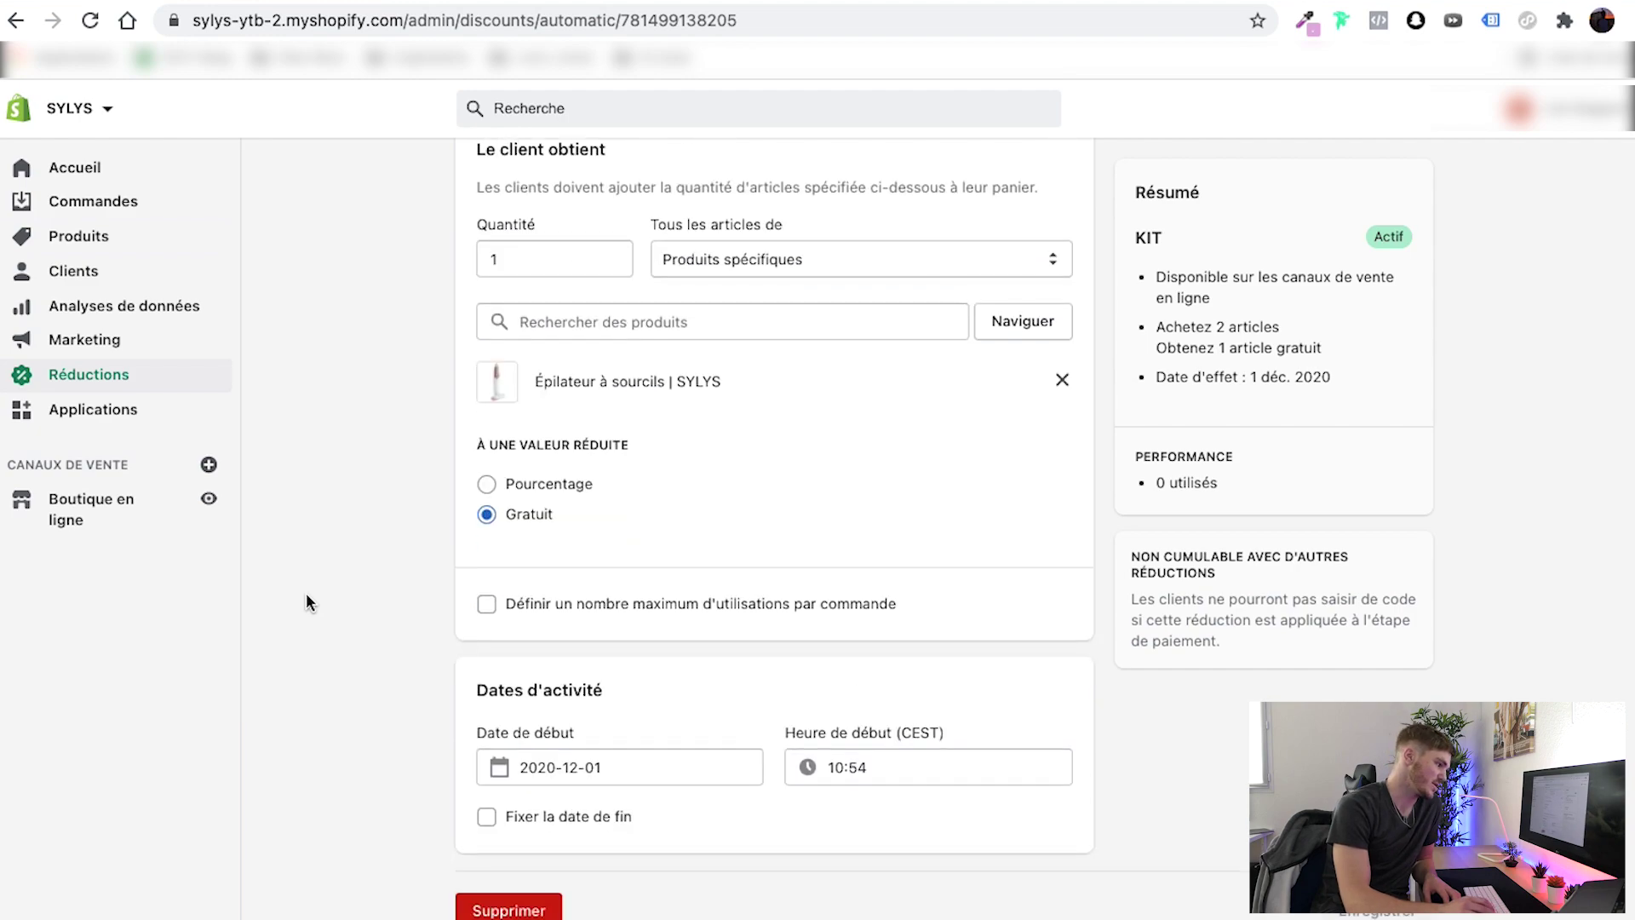
pyautogui.scroll(9, 307, 599)
pyautogui.scroll(3, 308, 591)
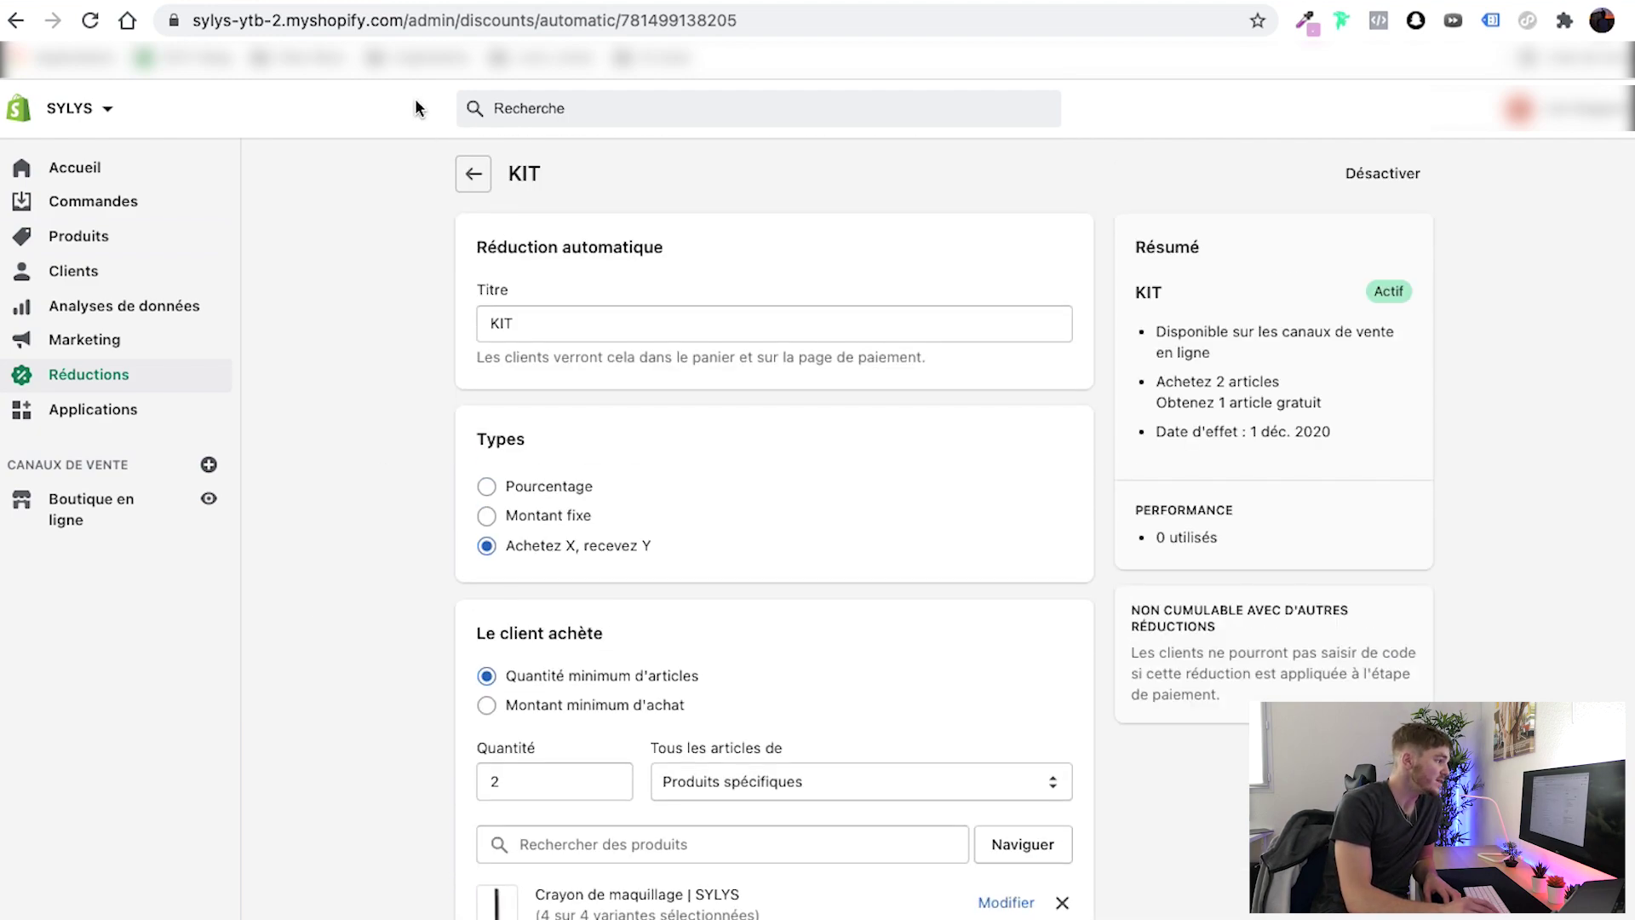
pyautogui.click(468, 174)
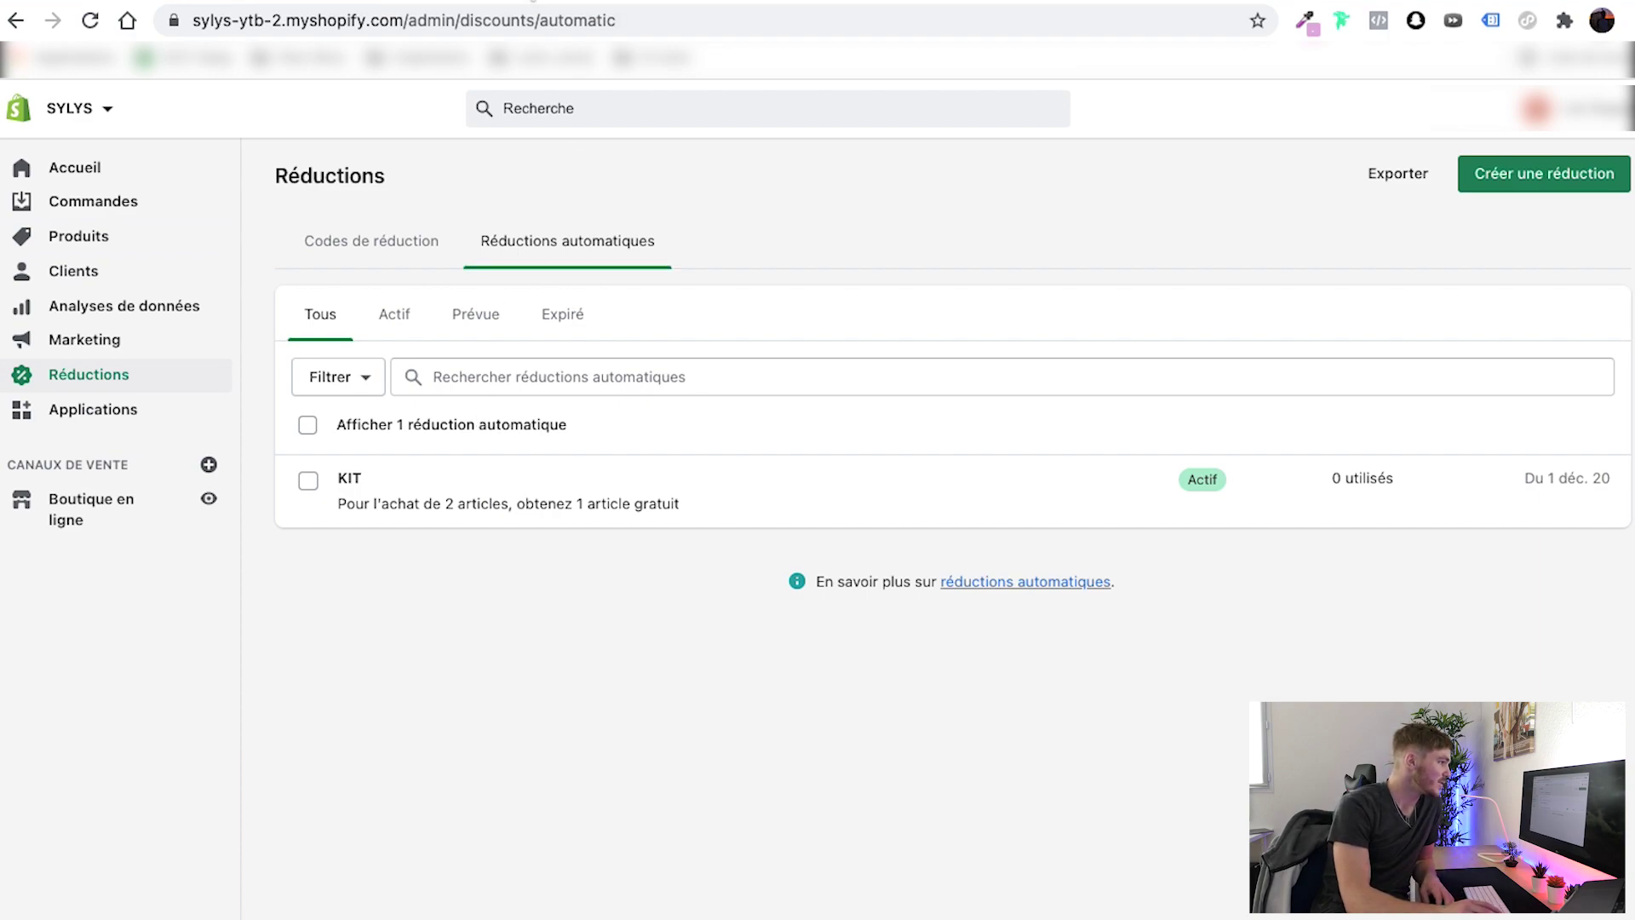
# Switch to the theme editor and examine the grouped-purchase bundle section in the home page preview.
pyautogui.click(533, 1)
pyautogui.scroll(-2, 219, 717)
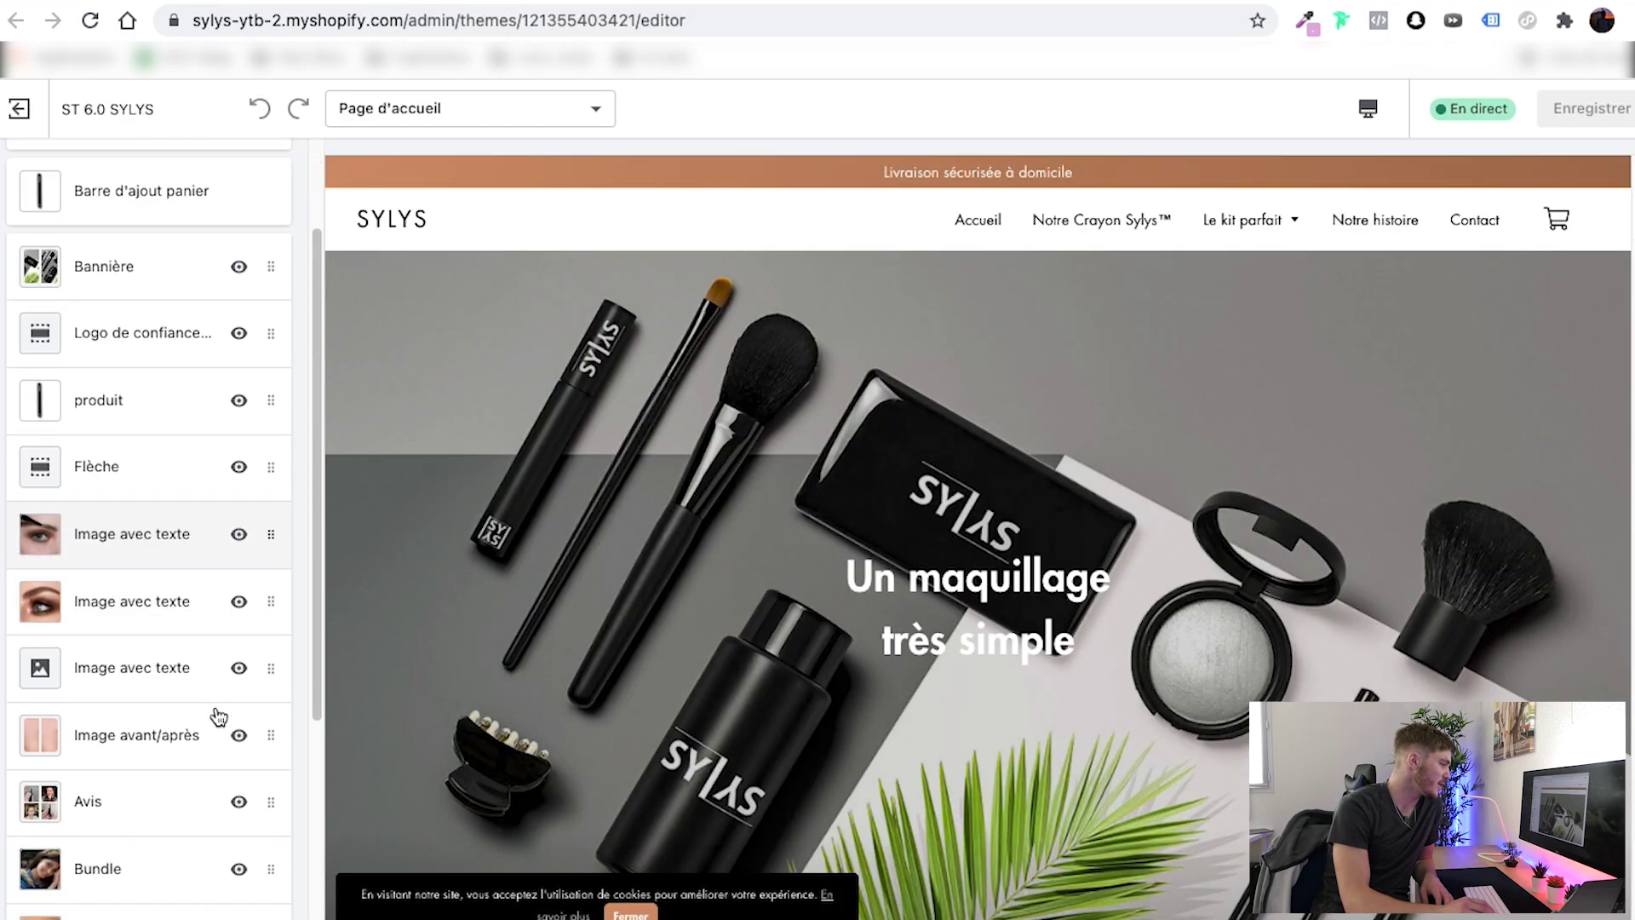
pyautogui.scroll(-2, 219, 717)
pyautogui.scroll(-10, 536, 714)
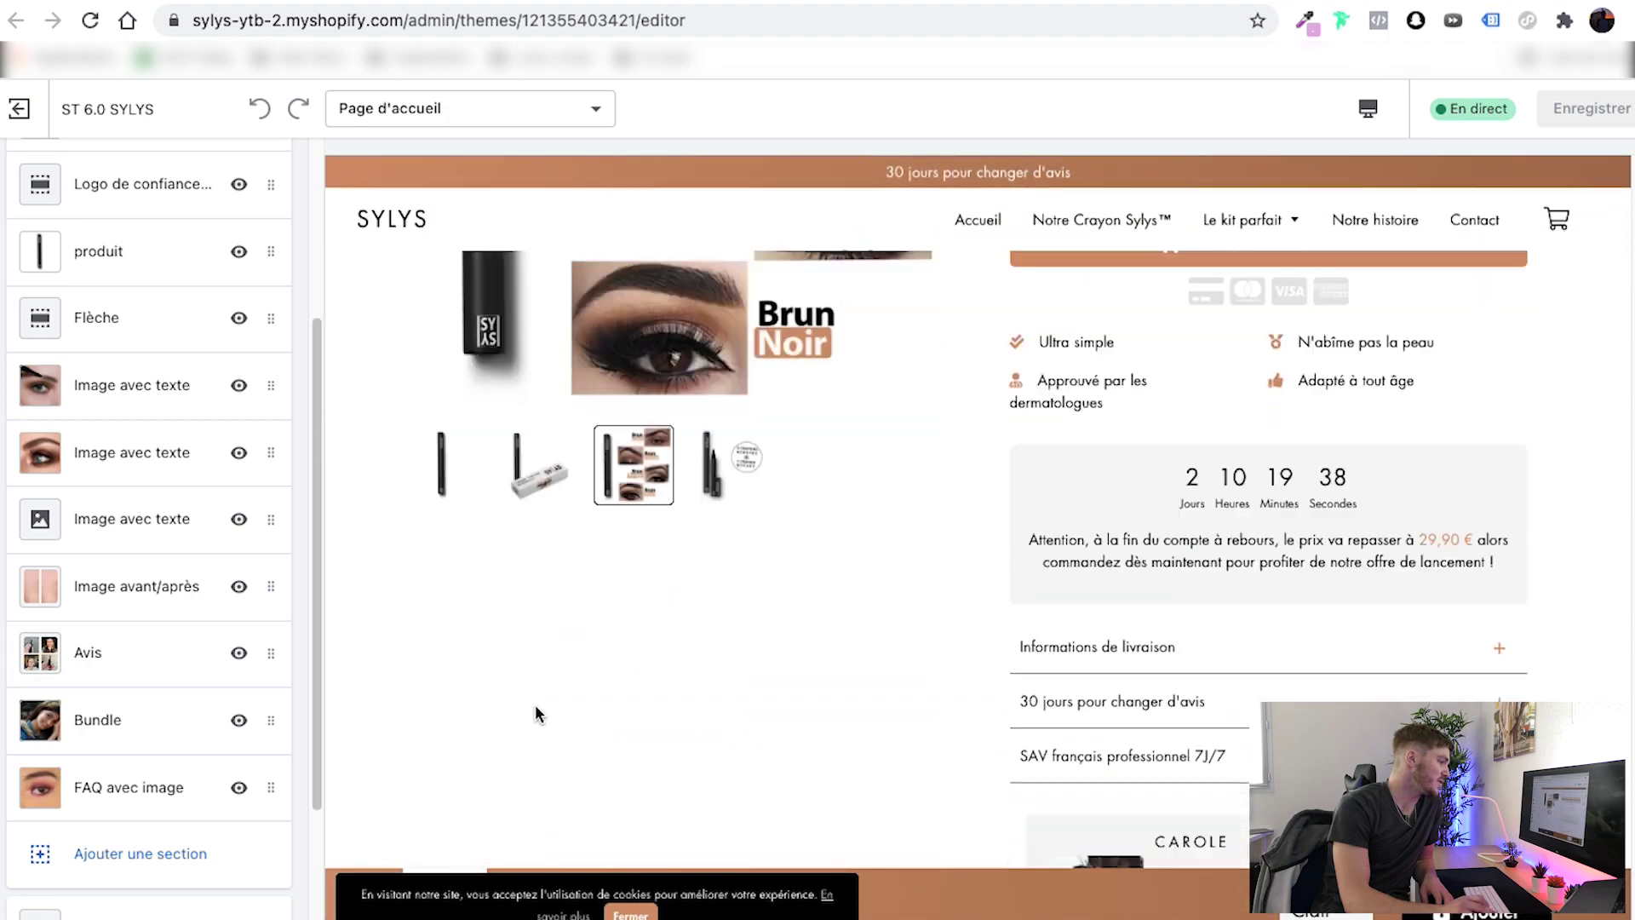
pyautogui.scroll(-10, 537, 713)
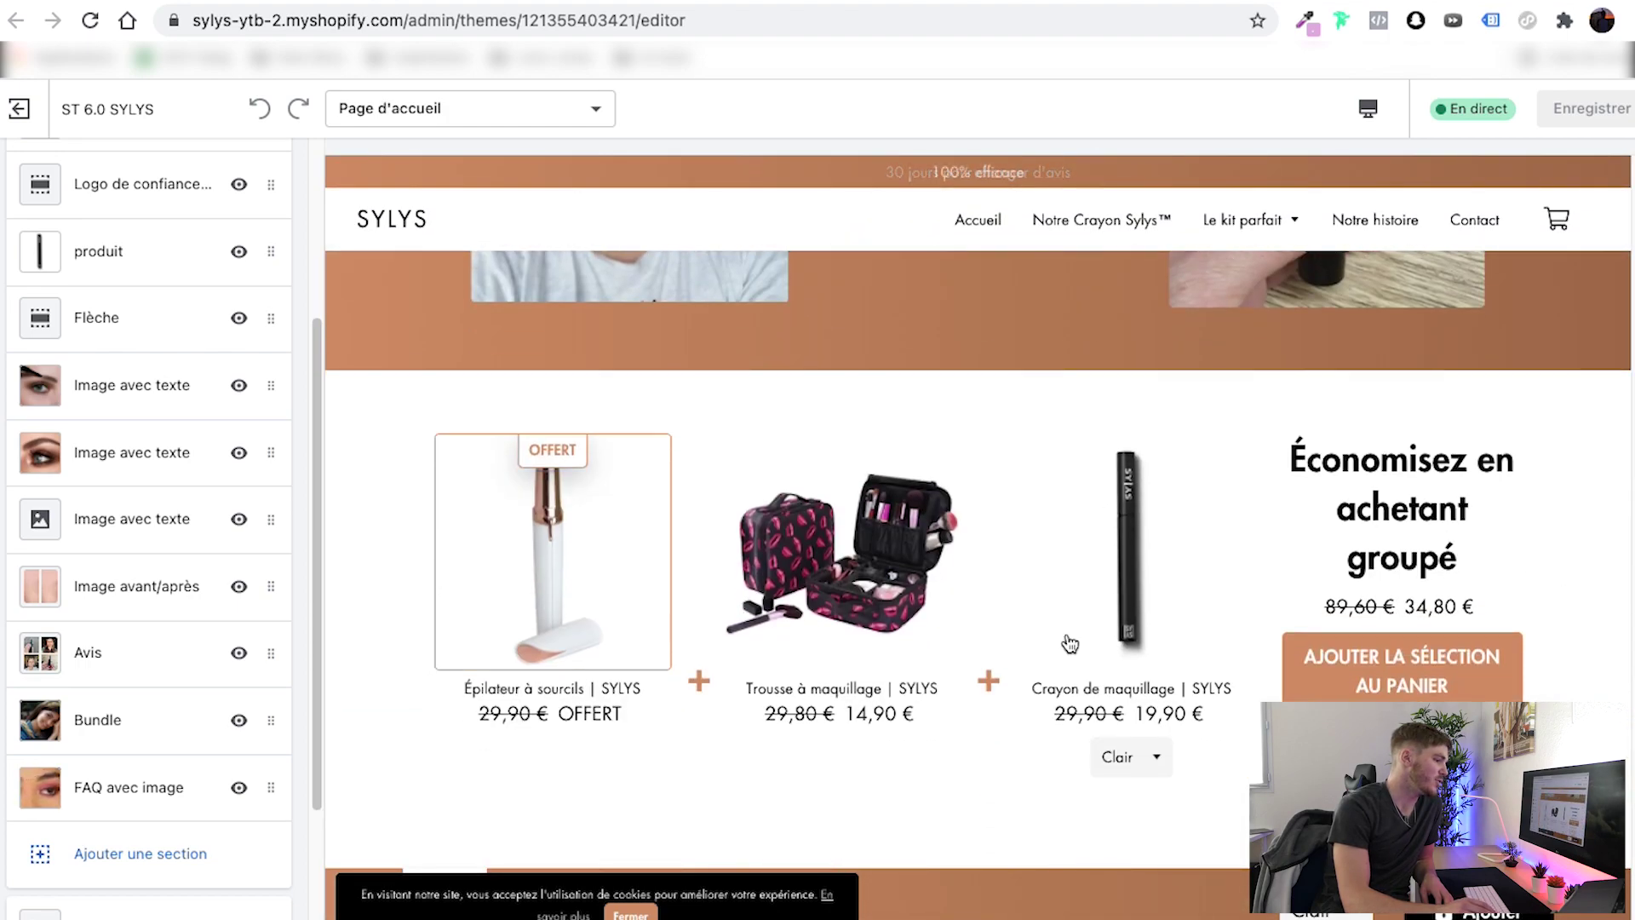
pyautogui.scroll(-2, 1070, 643)
pyautogui.scroll(1, 963, 553)
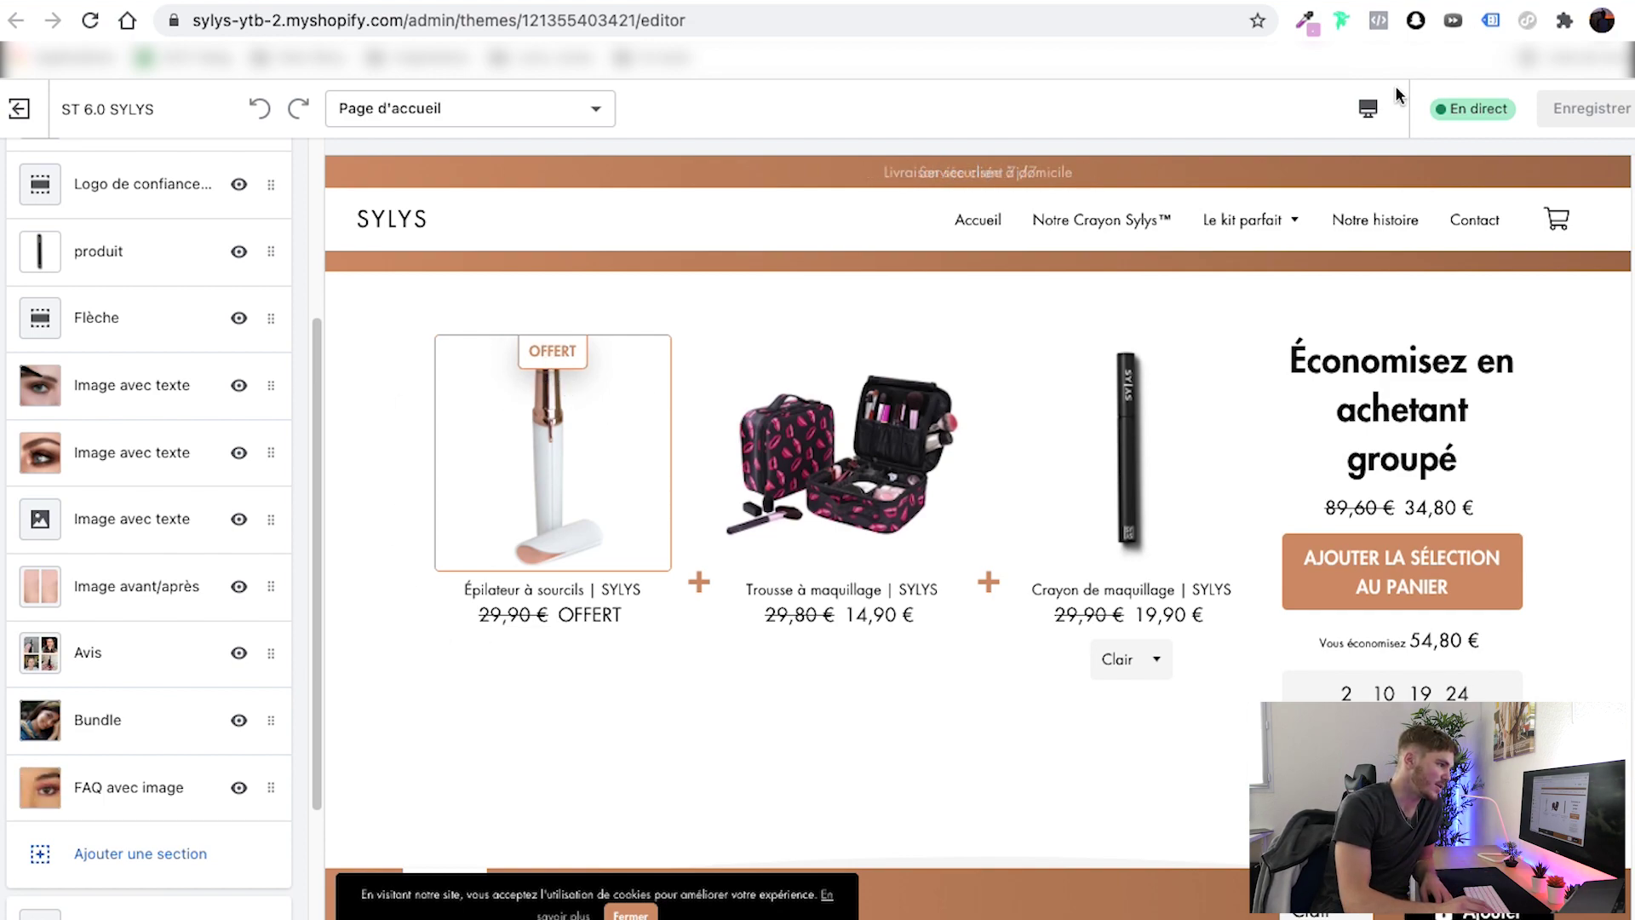
# Switch the theme preview to Mobile and inspect the bundle's product carousel and the crayon's colour options, keeping Clair.
pyautogui.click(1367, 109)
pyautogui.click(1410, 165)
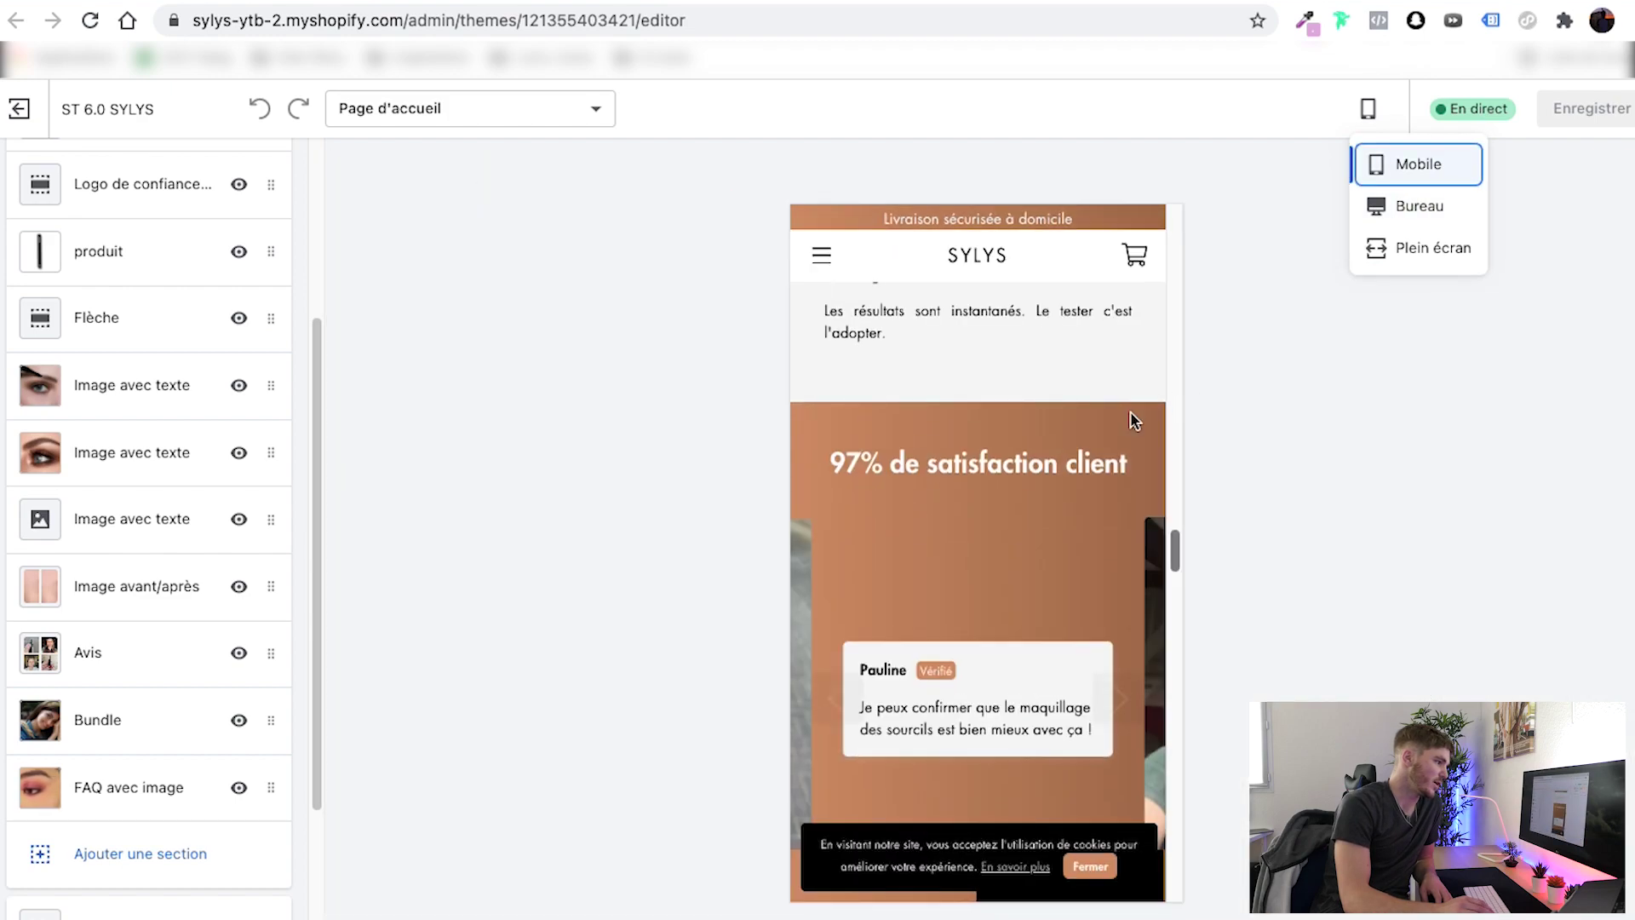
pyautogui.scroll(-5, 1133, 419)
pyautogui.moveTo(1033, 401); pyautogui.dragTo(839, 439)
pyautogui.moveTo(986, 462); pyautogui.dragTo(1030, 511)
pyautogui.click(1064, 555)
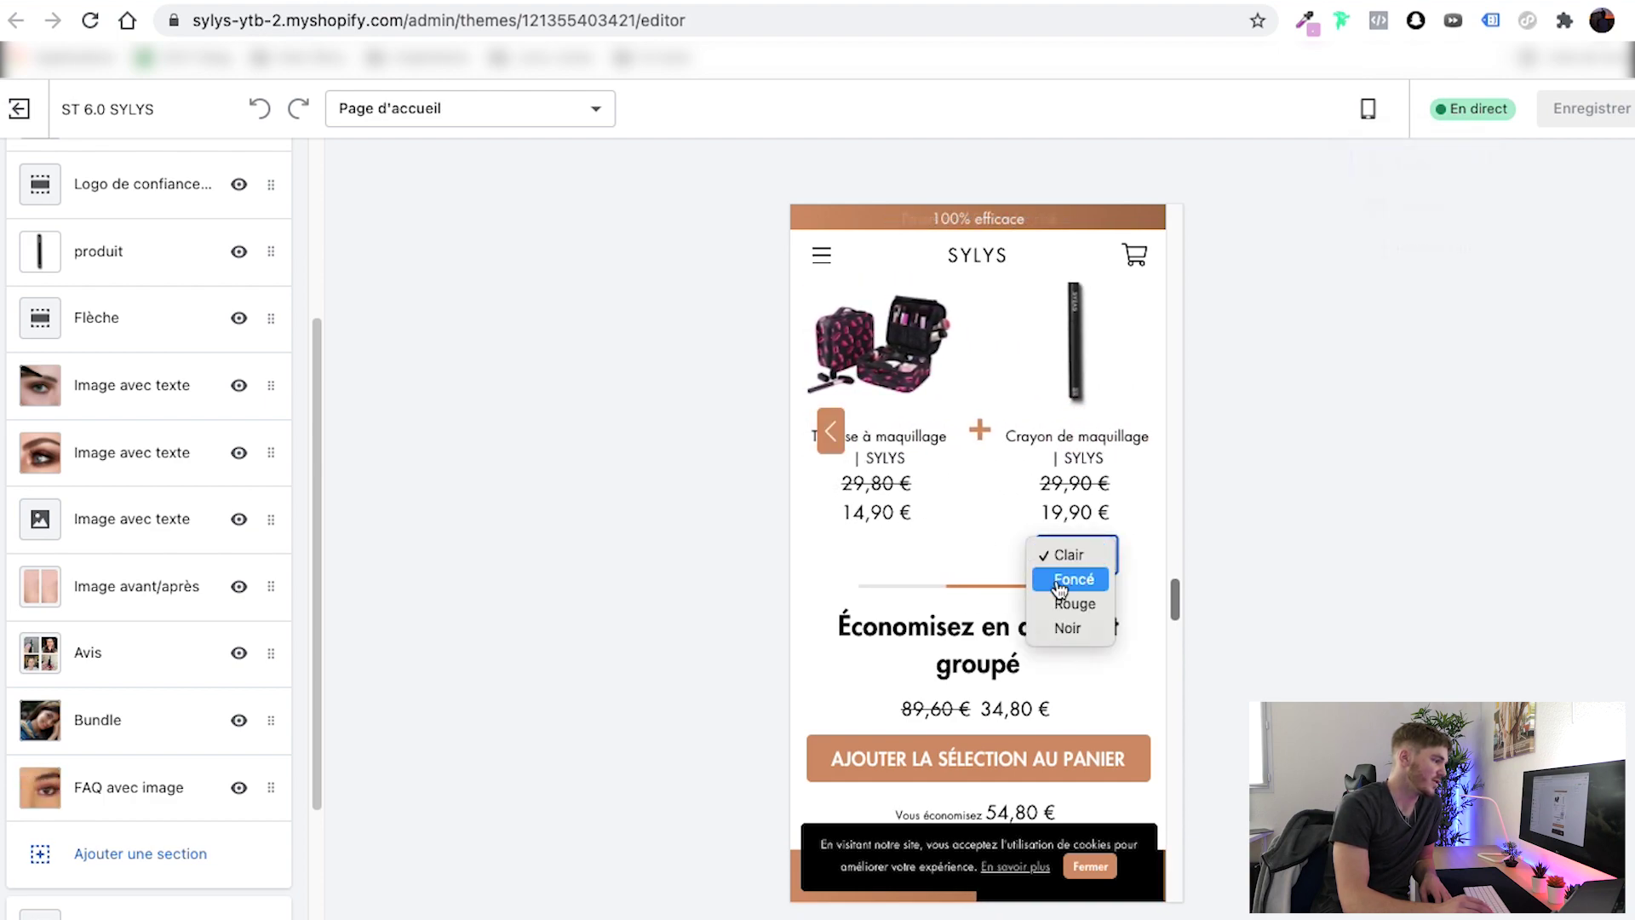
pyautogui.click(893, 487)
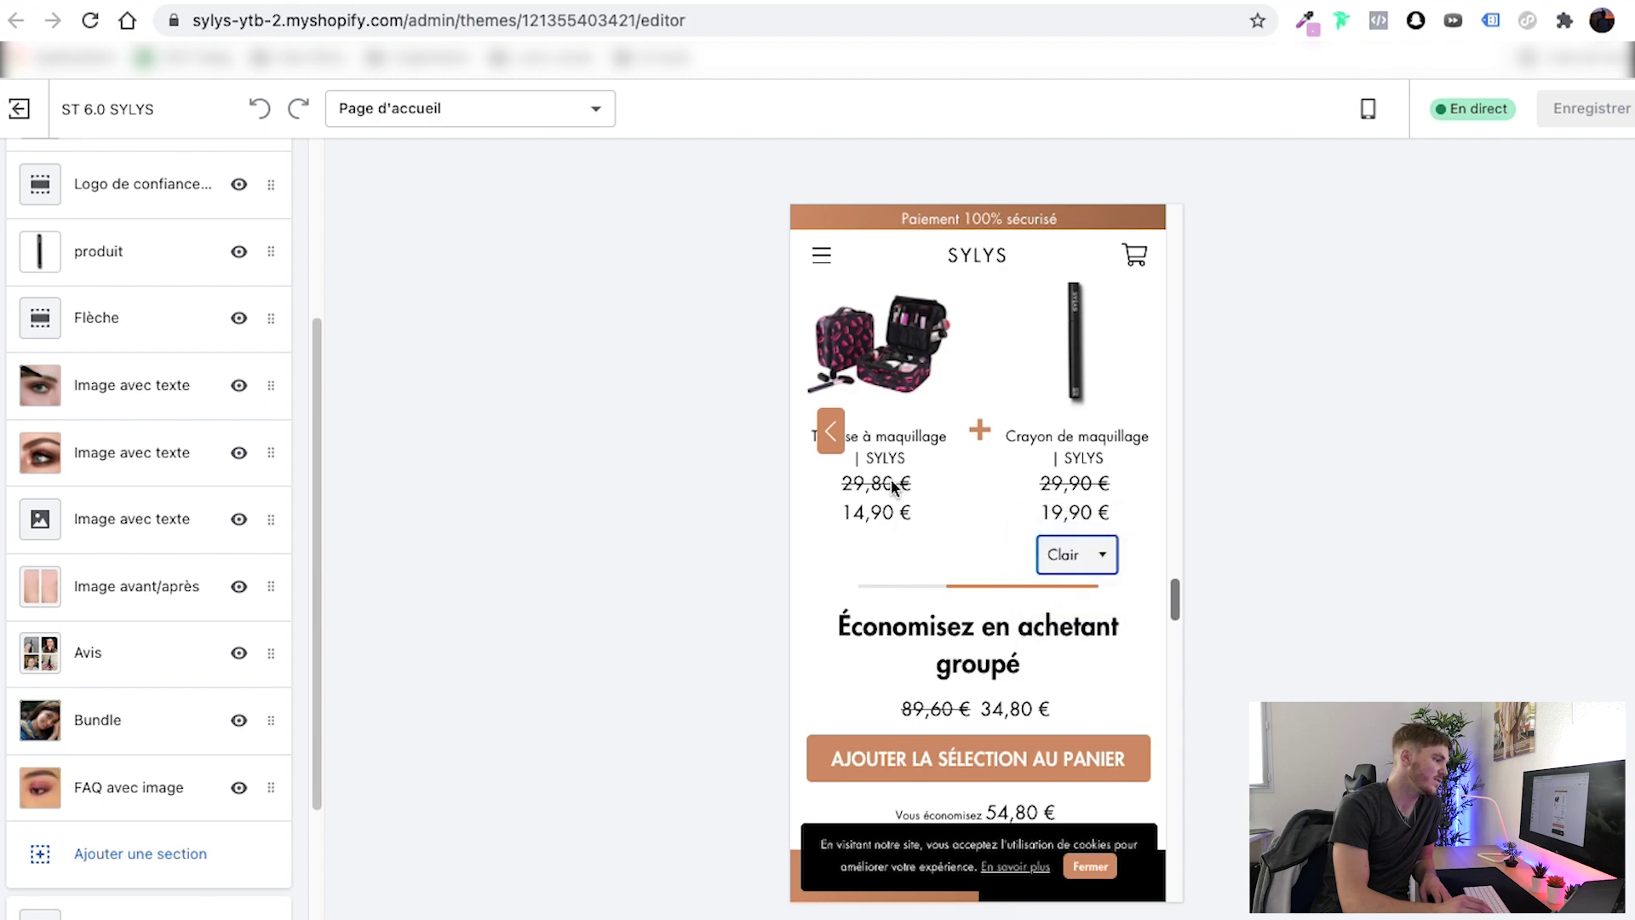
# Add the bundle selection to the cart in the mobile preview and reopen the cart to check the applied KIT discount.
pyautogui.scroll(-3, 921, 512)
pyautogui.click(1123, 484)
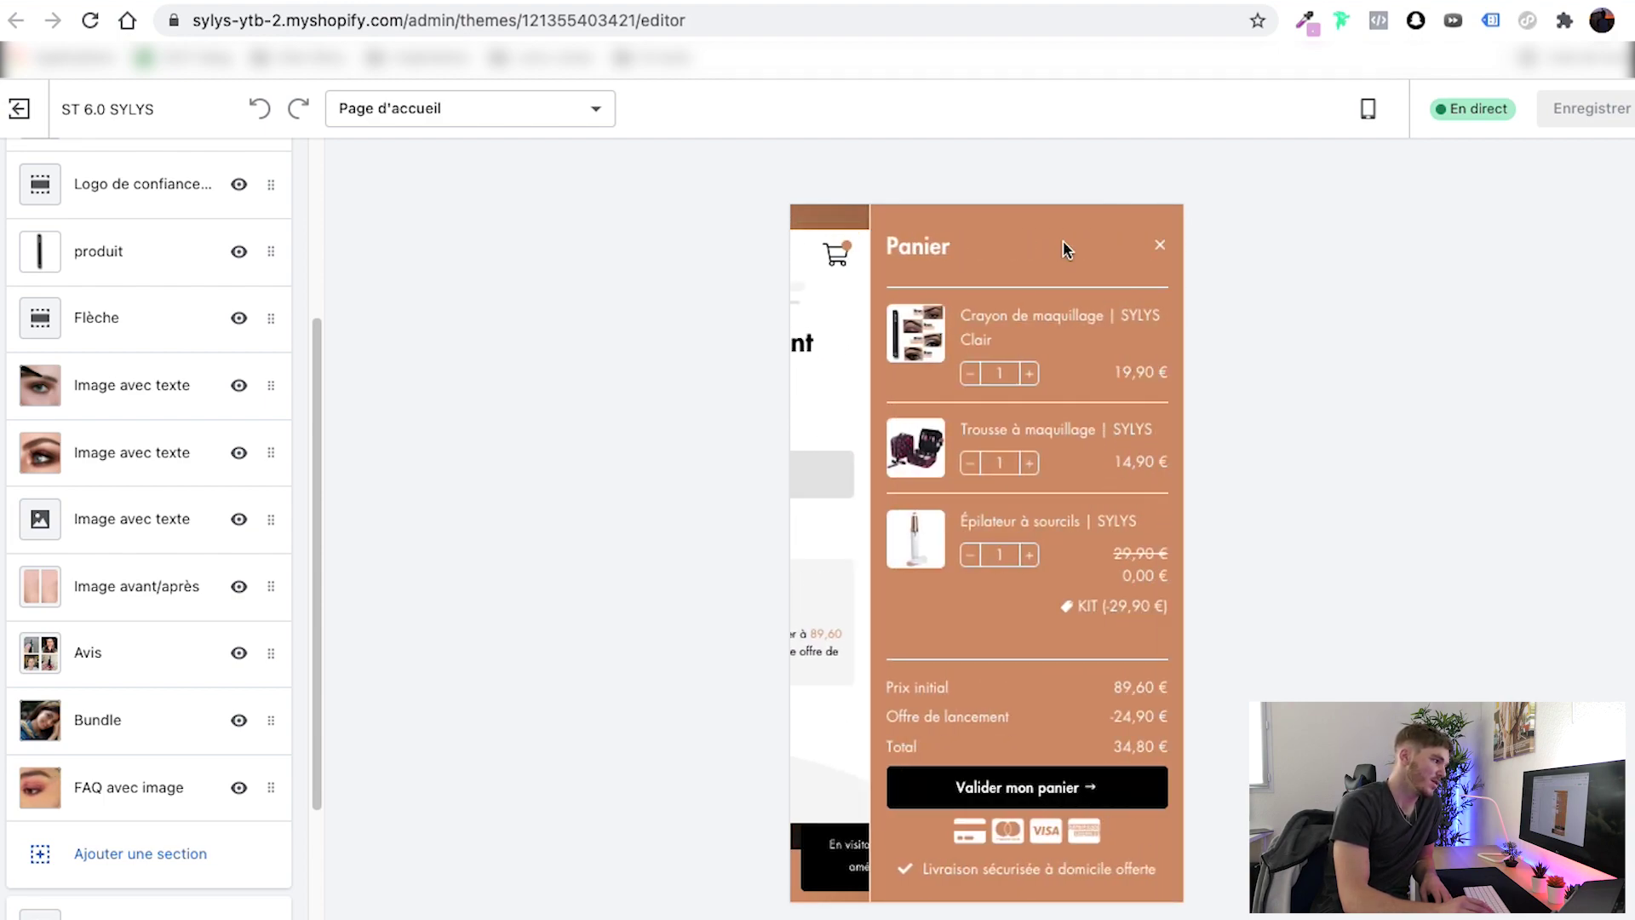
pyautogui.click(849, 587)
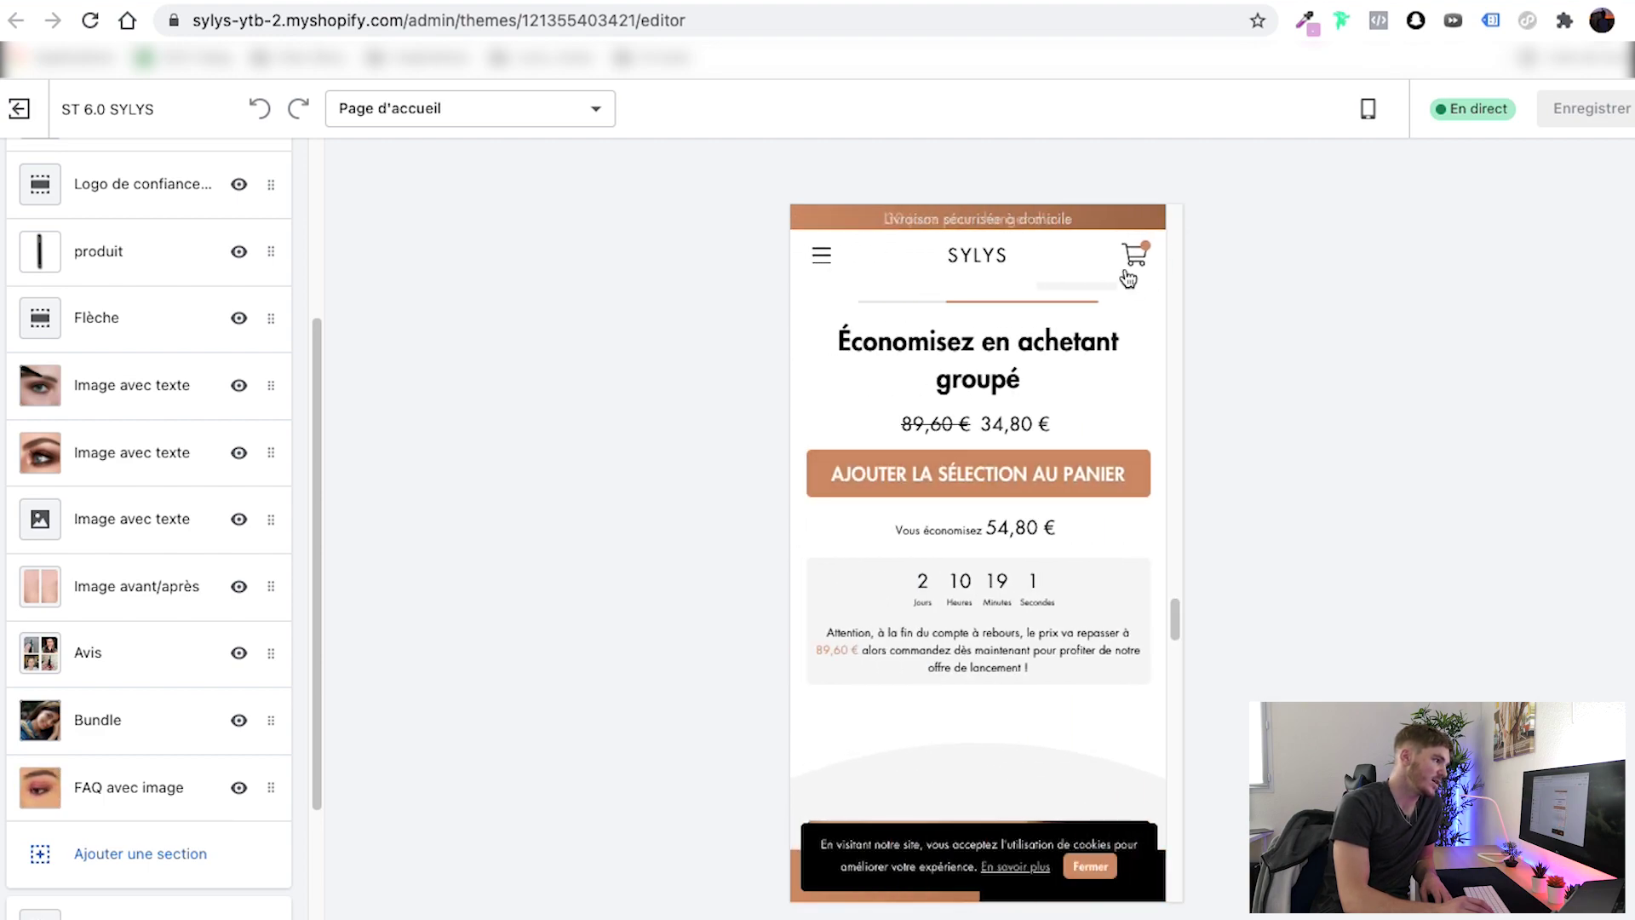
pyautogui.click(1148, 254)
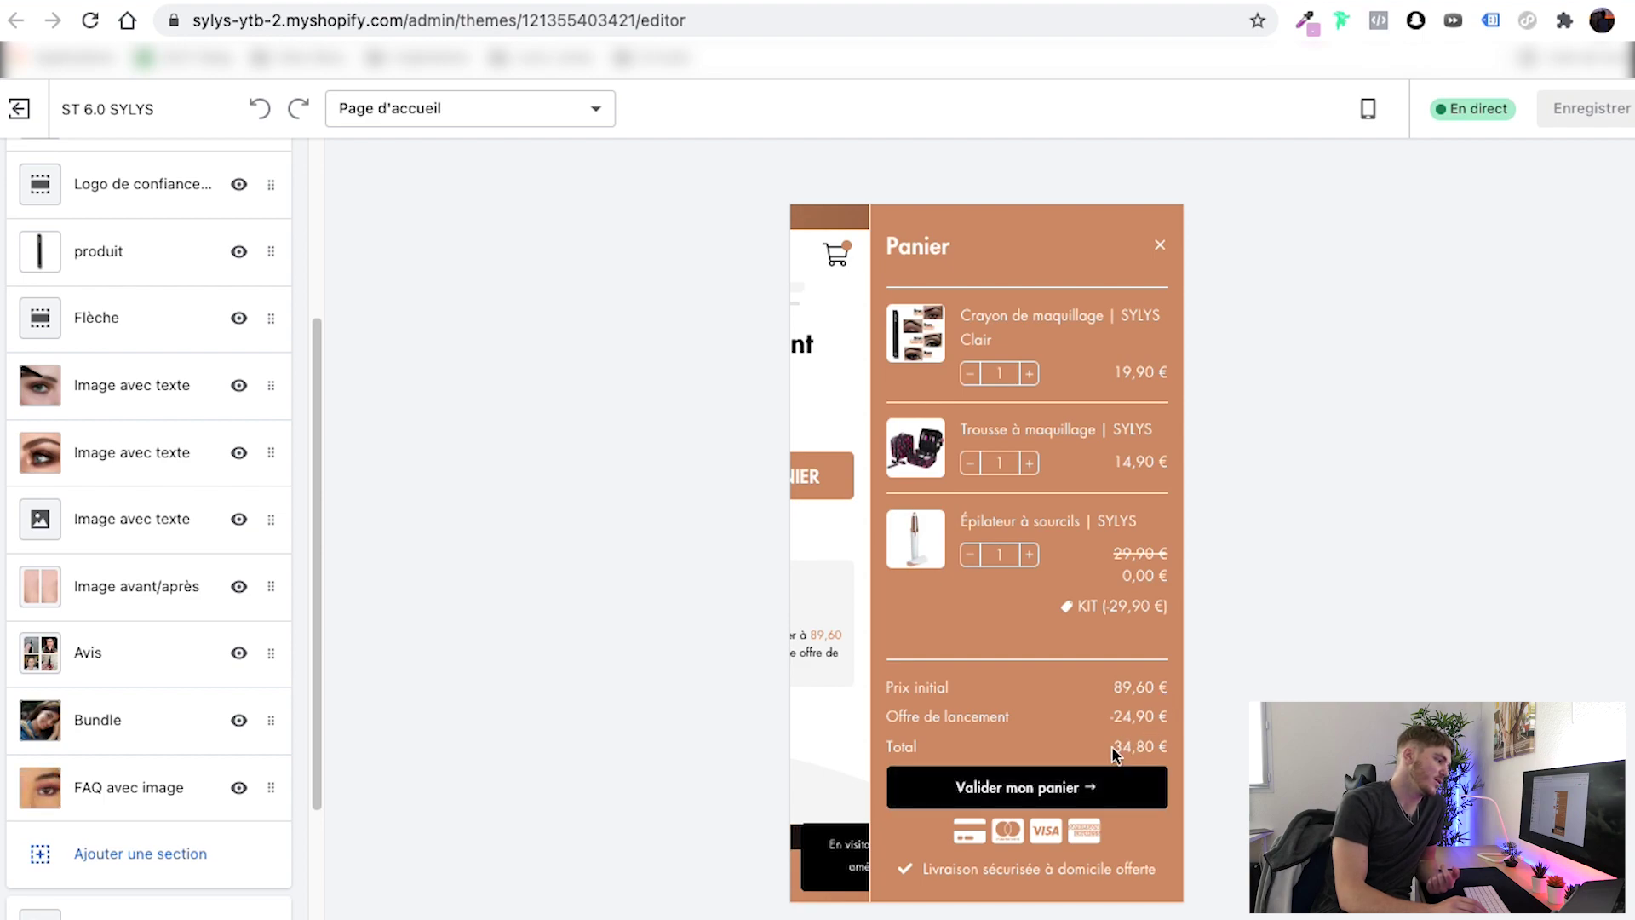
# Close the cart and switch the theme preview to Bureau, showing the grouped-purchase bundle section.
pyautogui.click(839, 656)
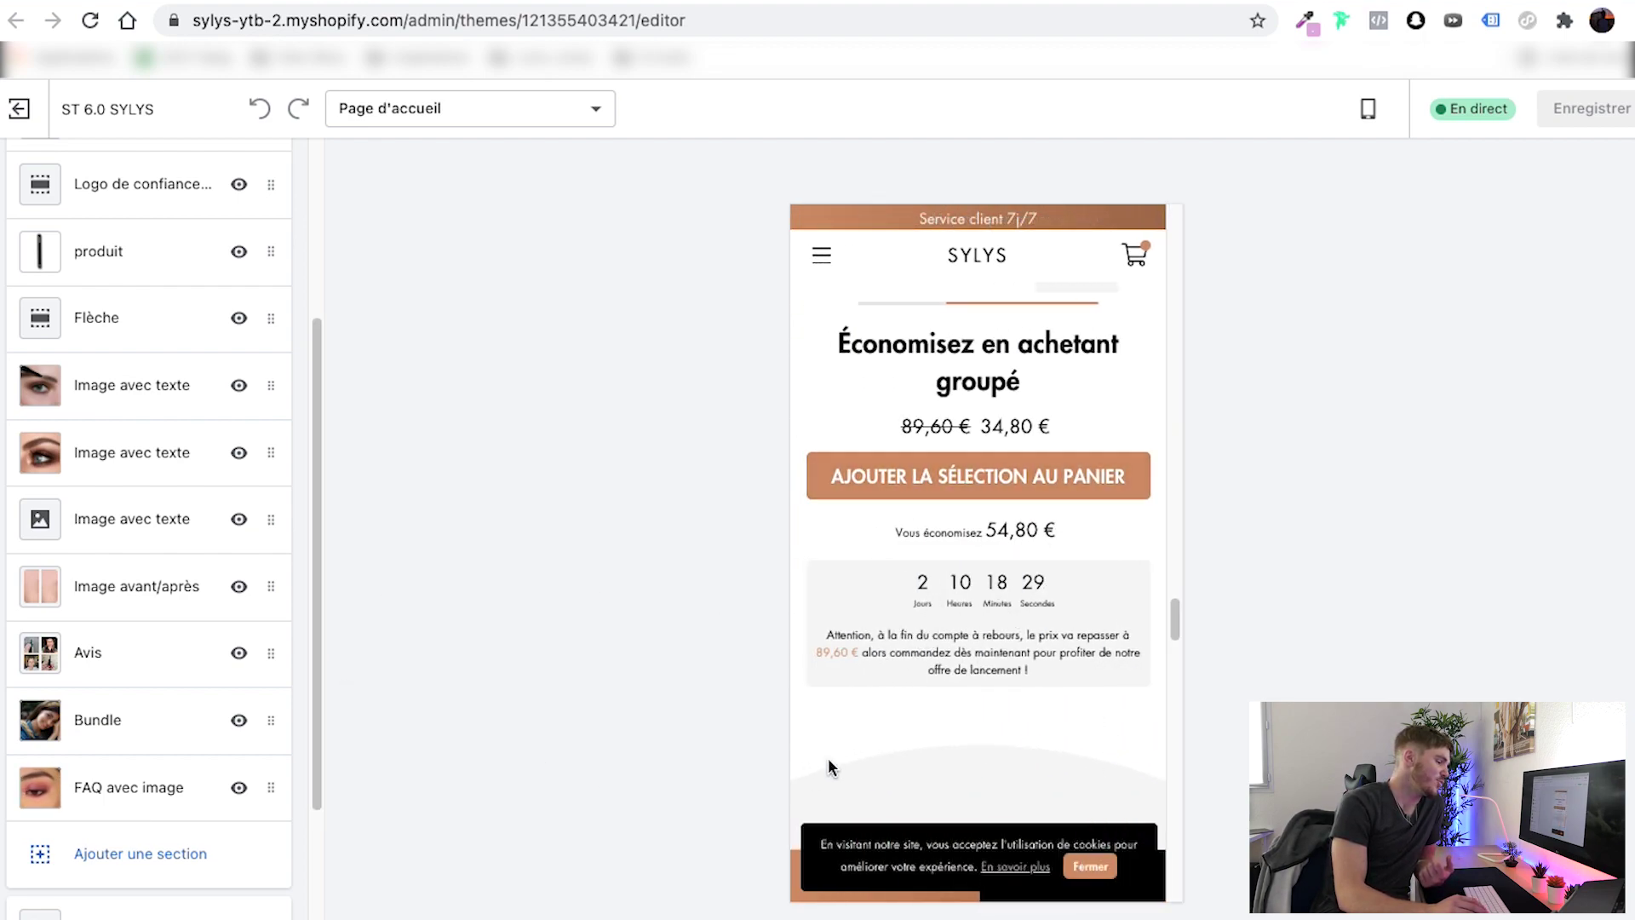
pyautogui.click(1364, 111)
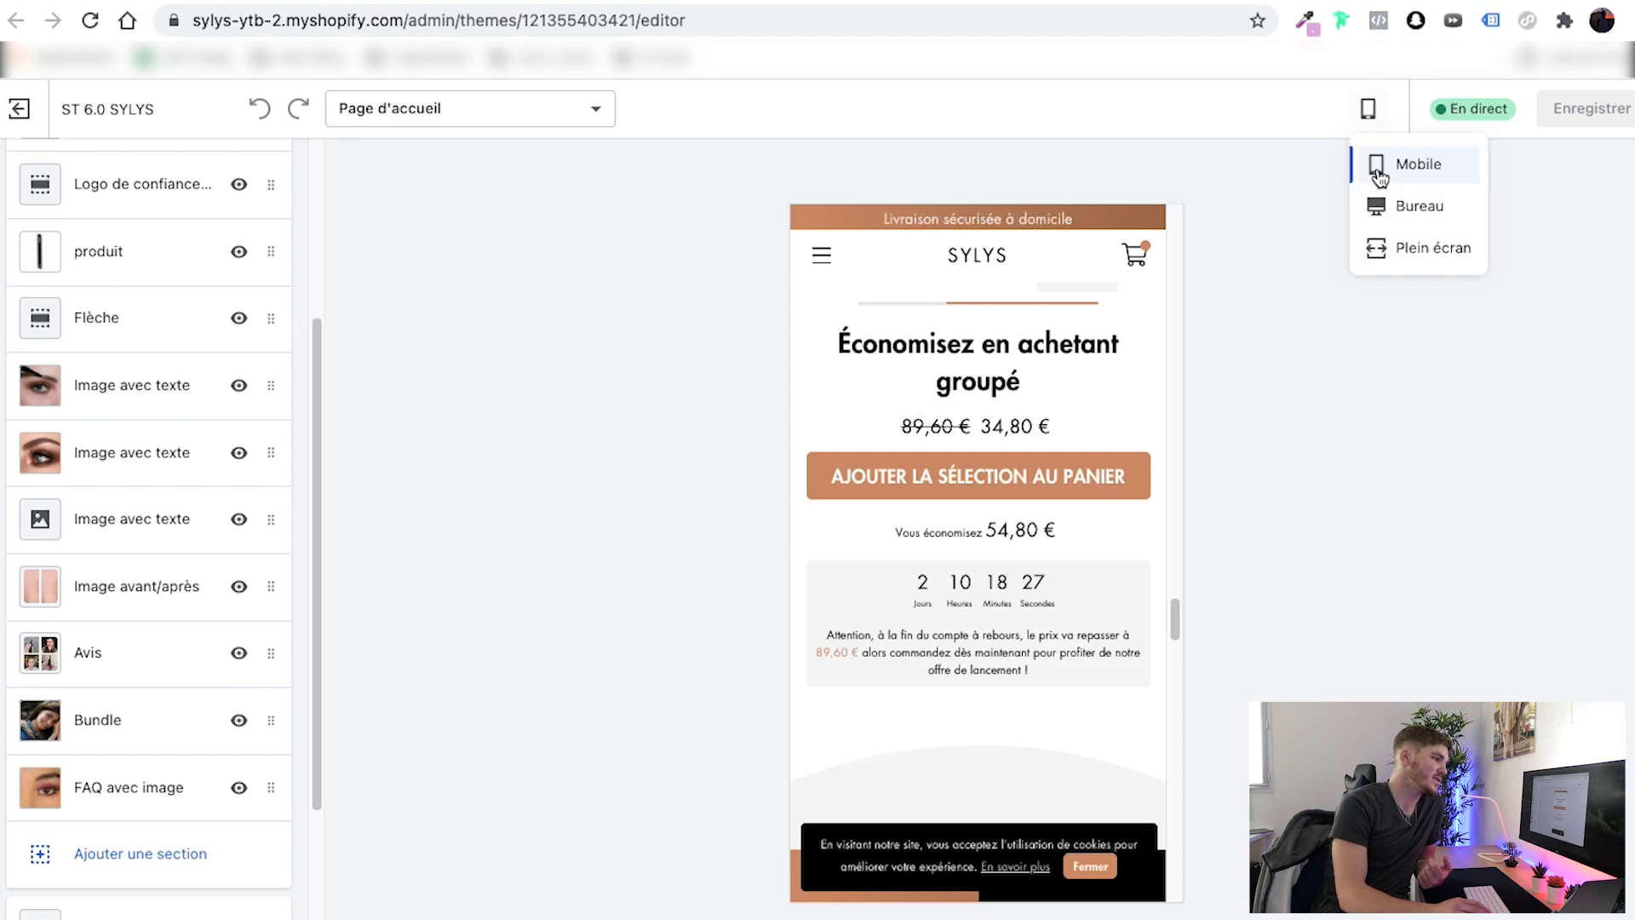
pyautogui.click(1419, 205)
pyautogui.scroll(14, 1126, 578)
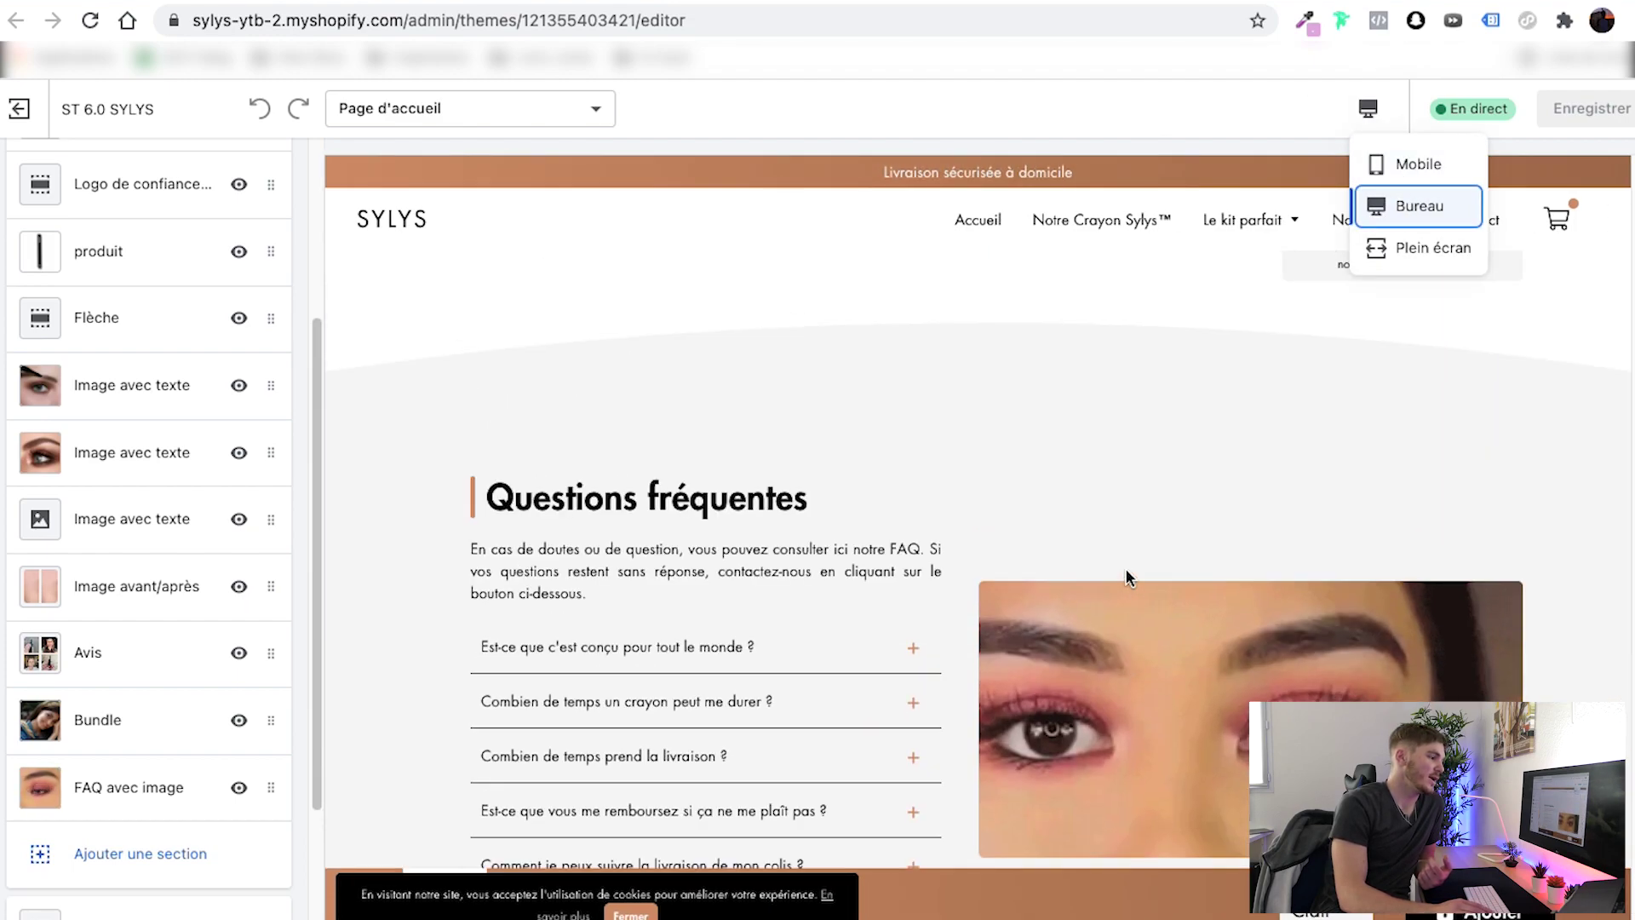
pyautogui.scroll(-1, 1125, 588)
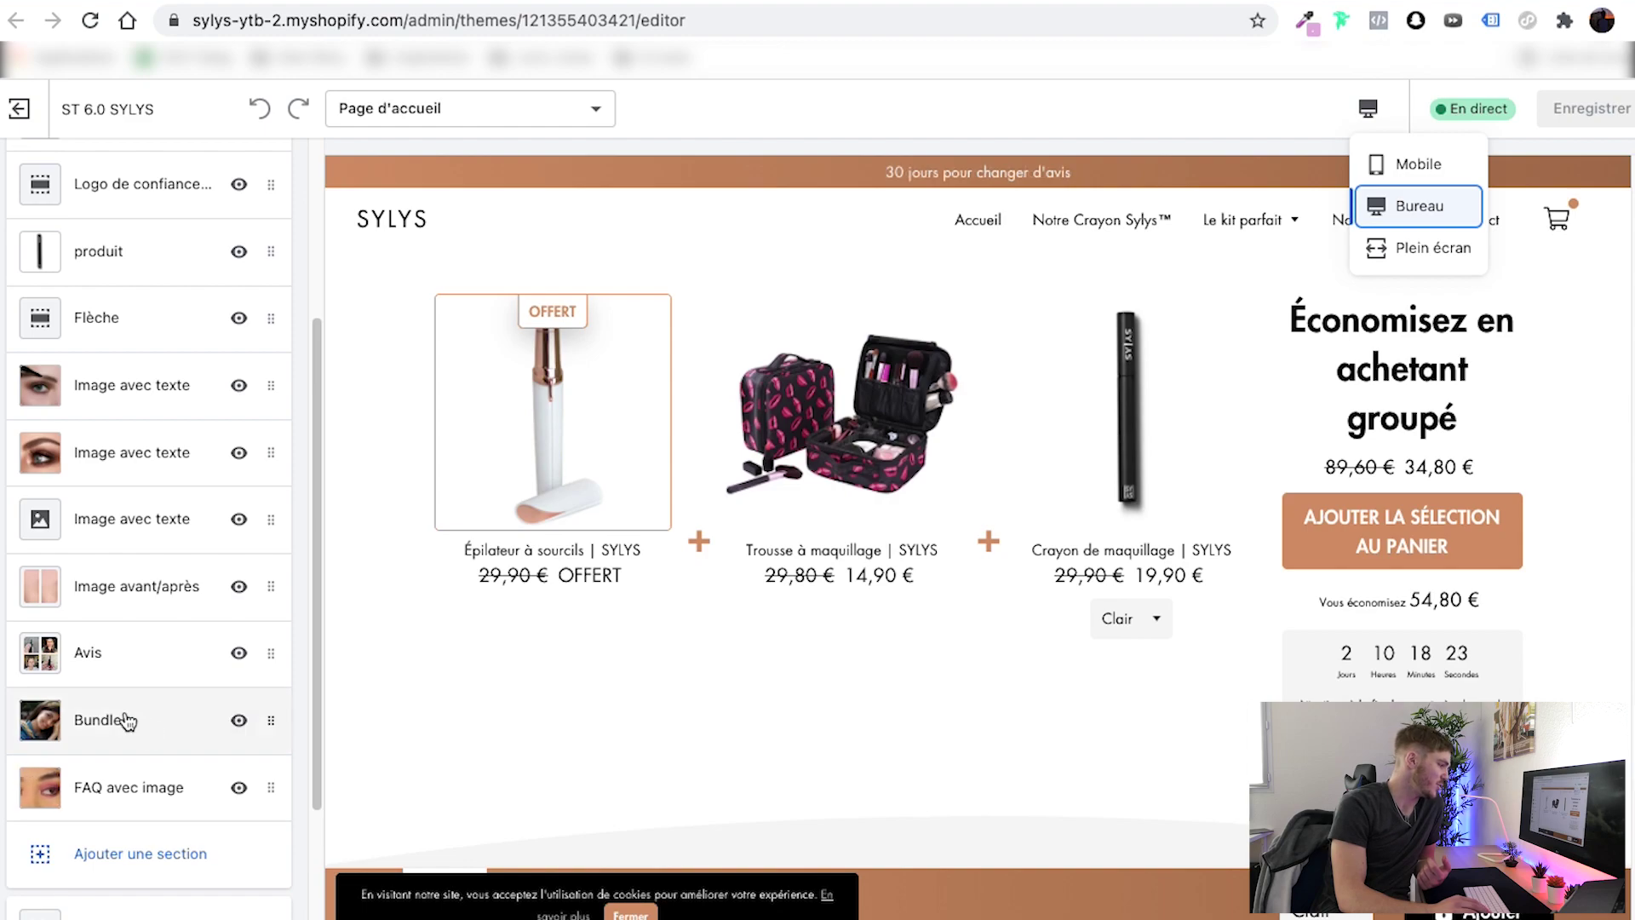
# Open the Bundle section's settings and set its title to "Le kit ultime".
pyautogui.click(91, 720)
pyautogui.scroll(-2, 171, 403)
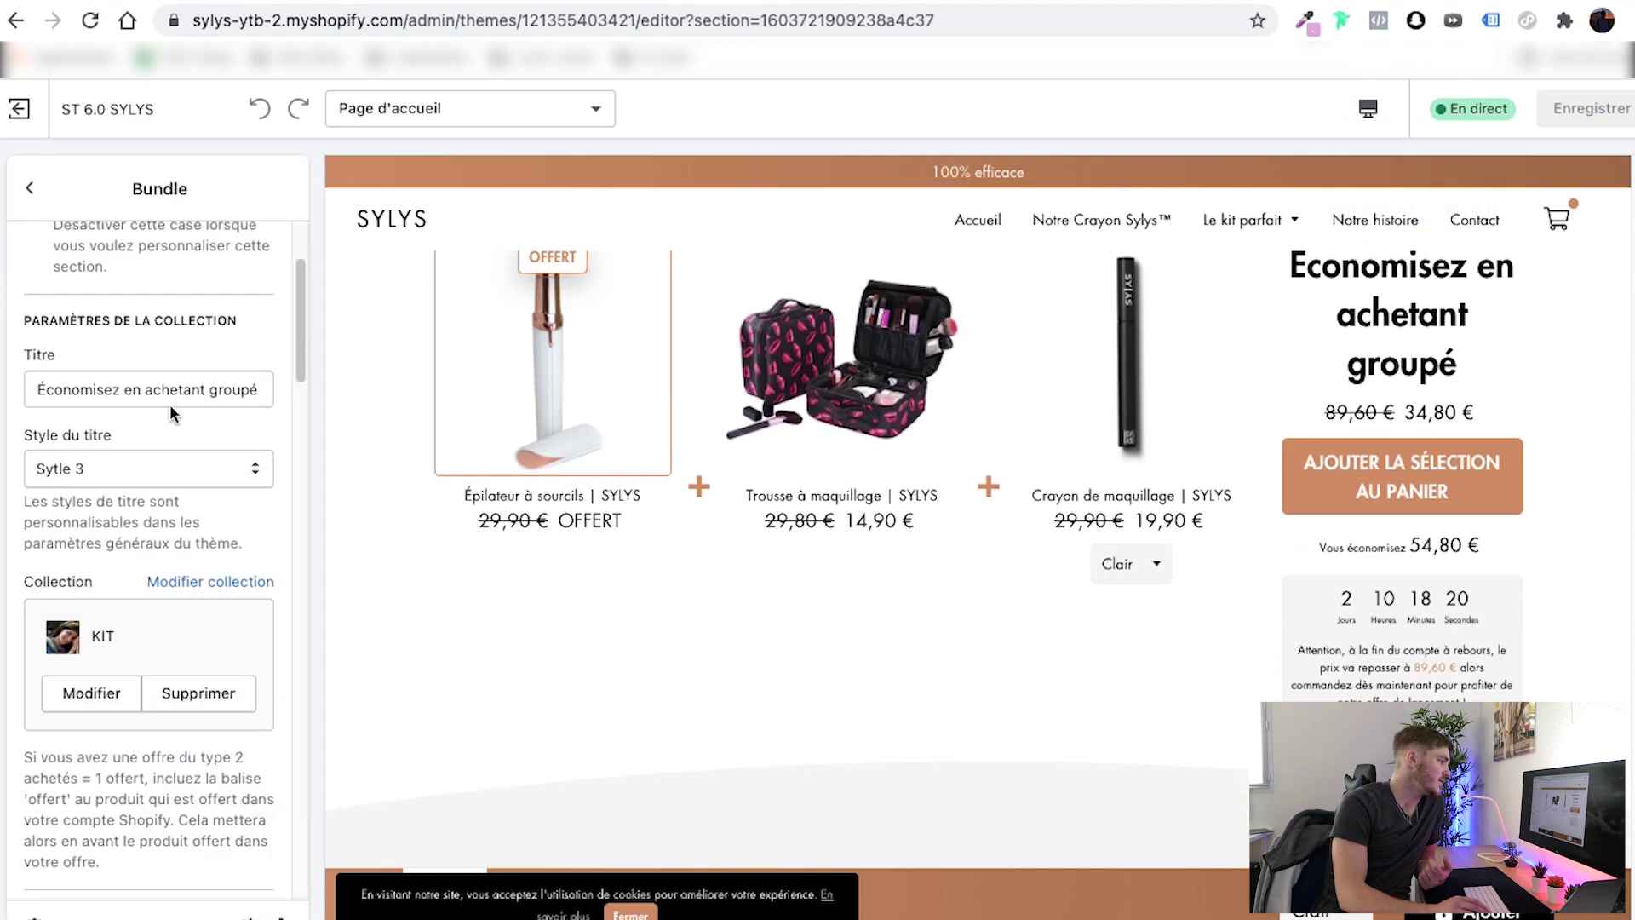
pyautogui.scroll(2, 957, 607)
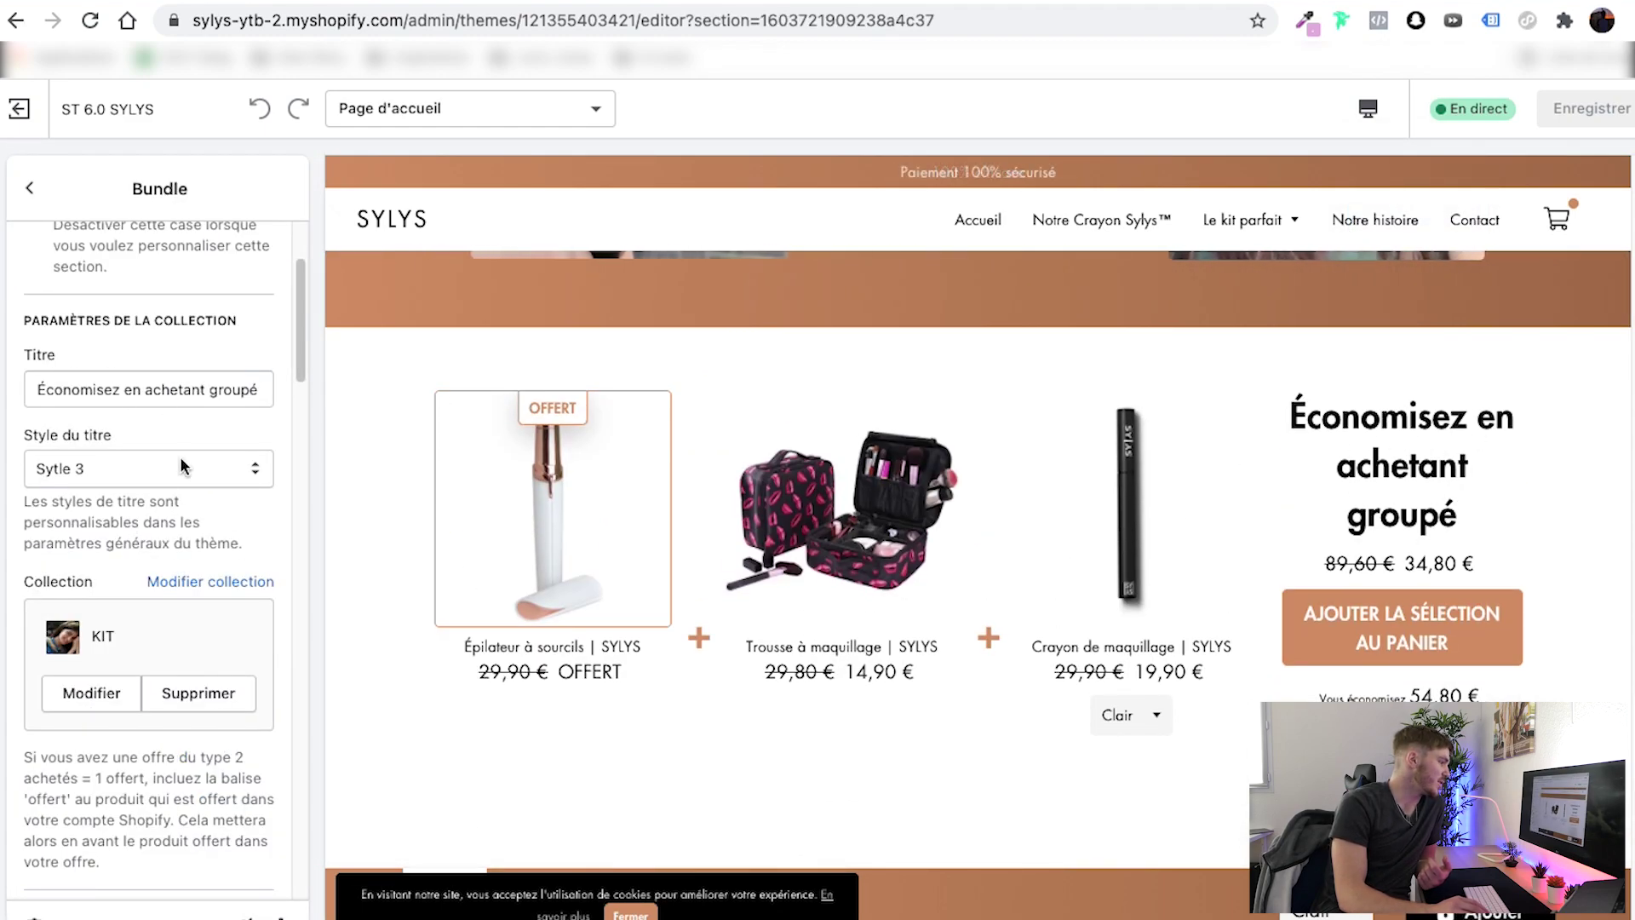
pyautogui.tripleClick(197, 383)
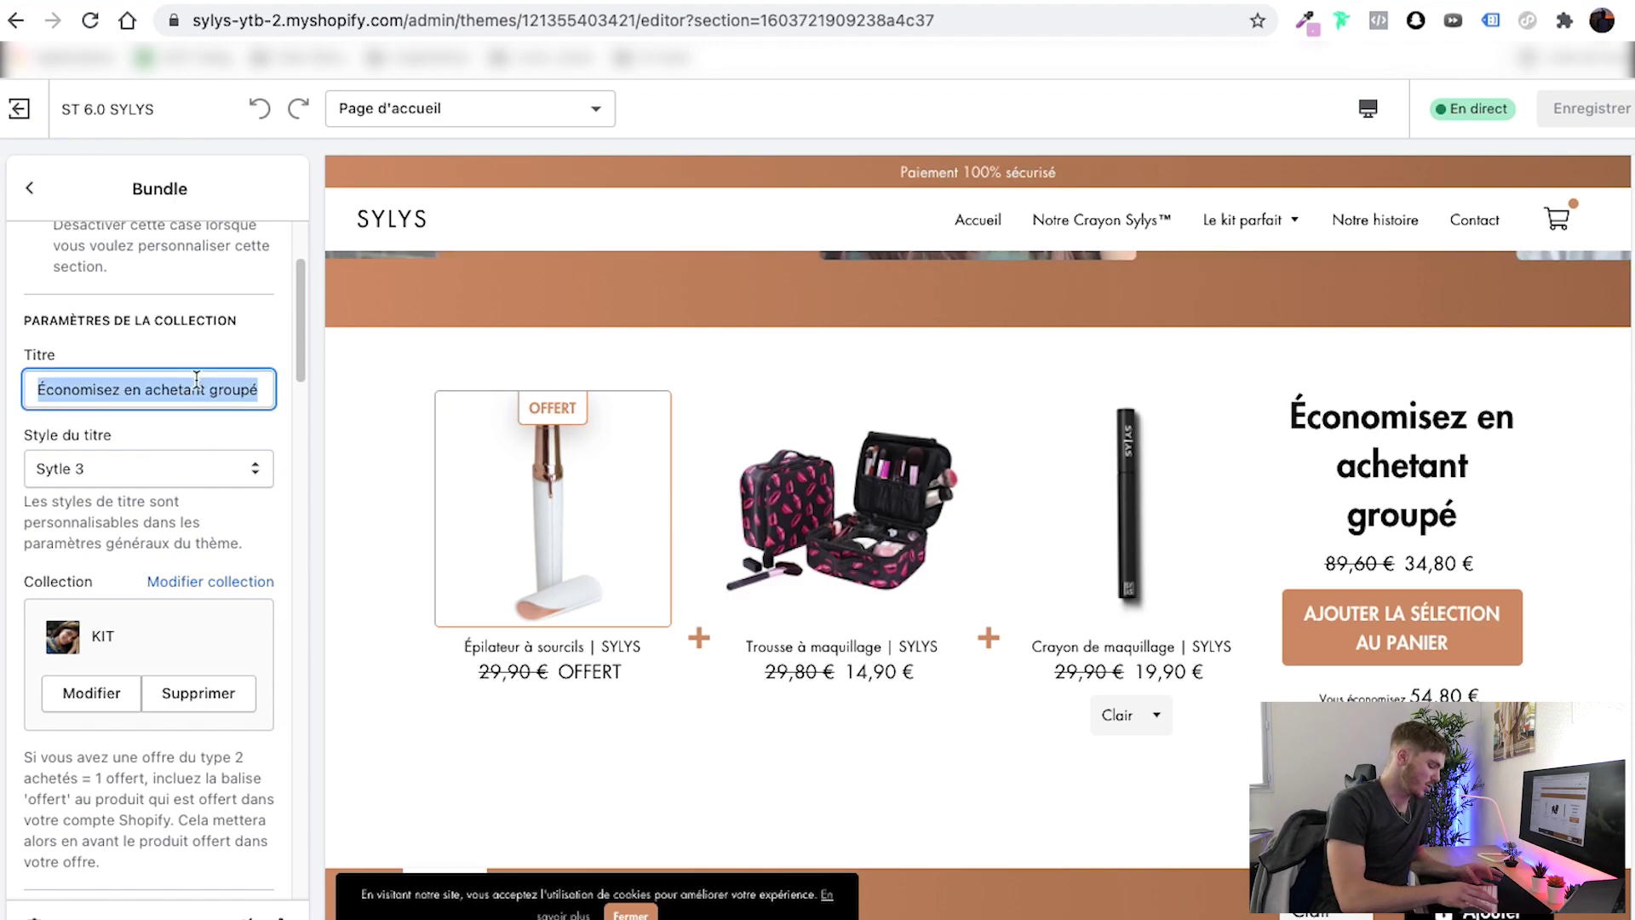
pyautogui.write('Le kit U')
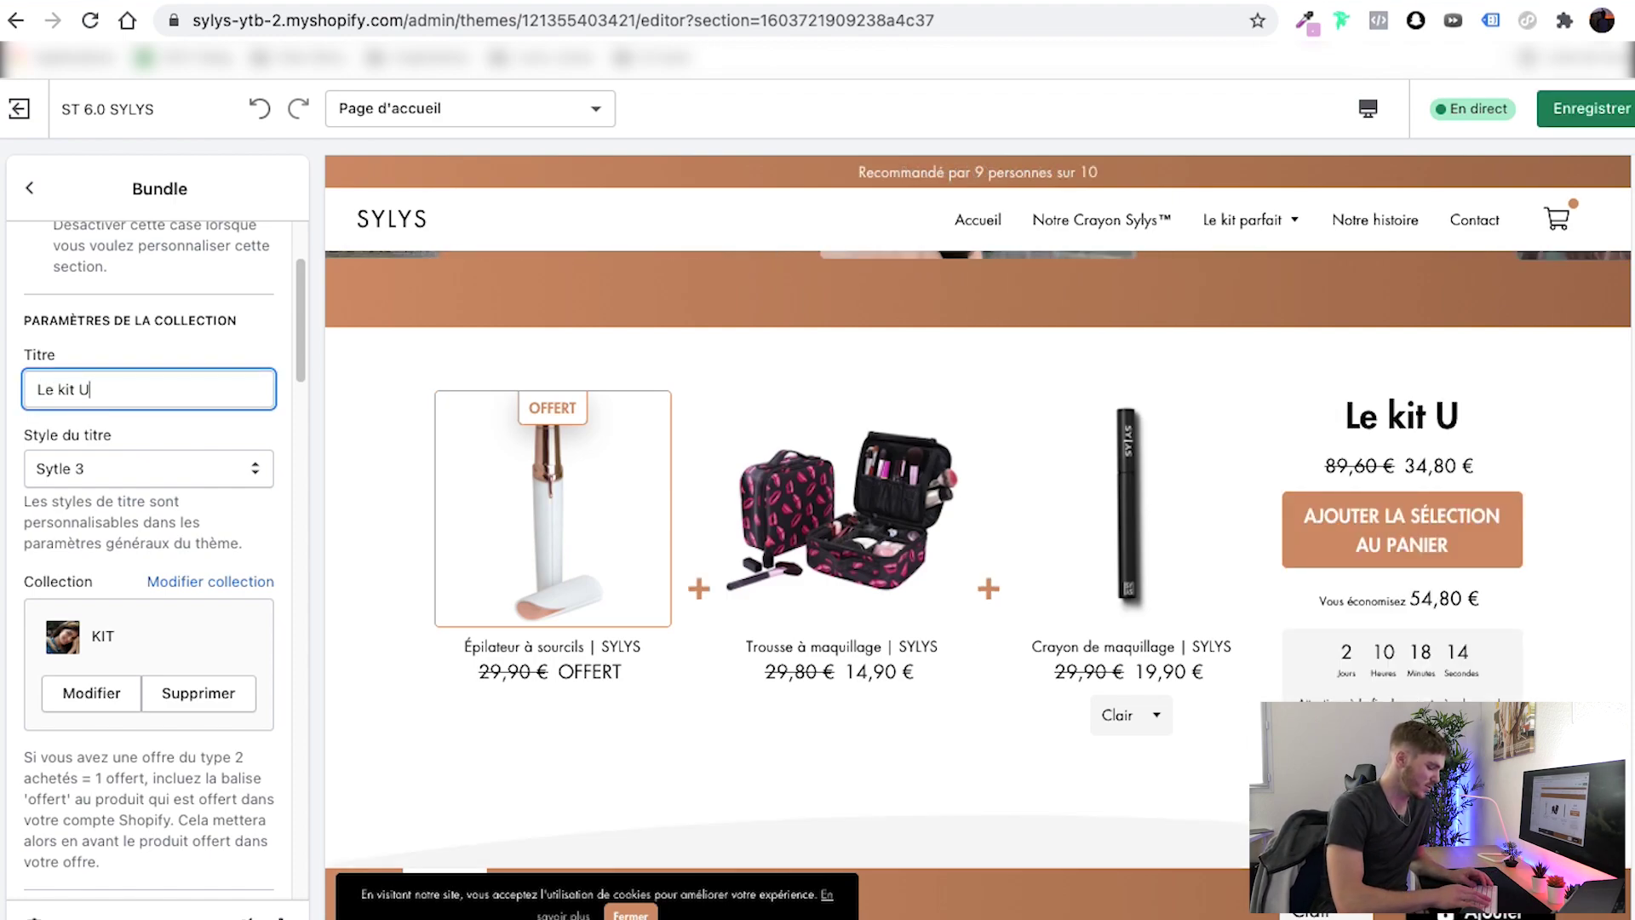
pyautogui.press('BackSpace')
pyautogui.write('ultime')
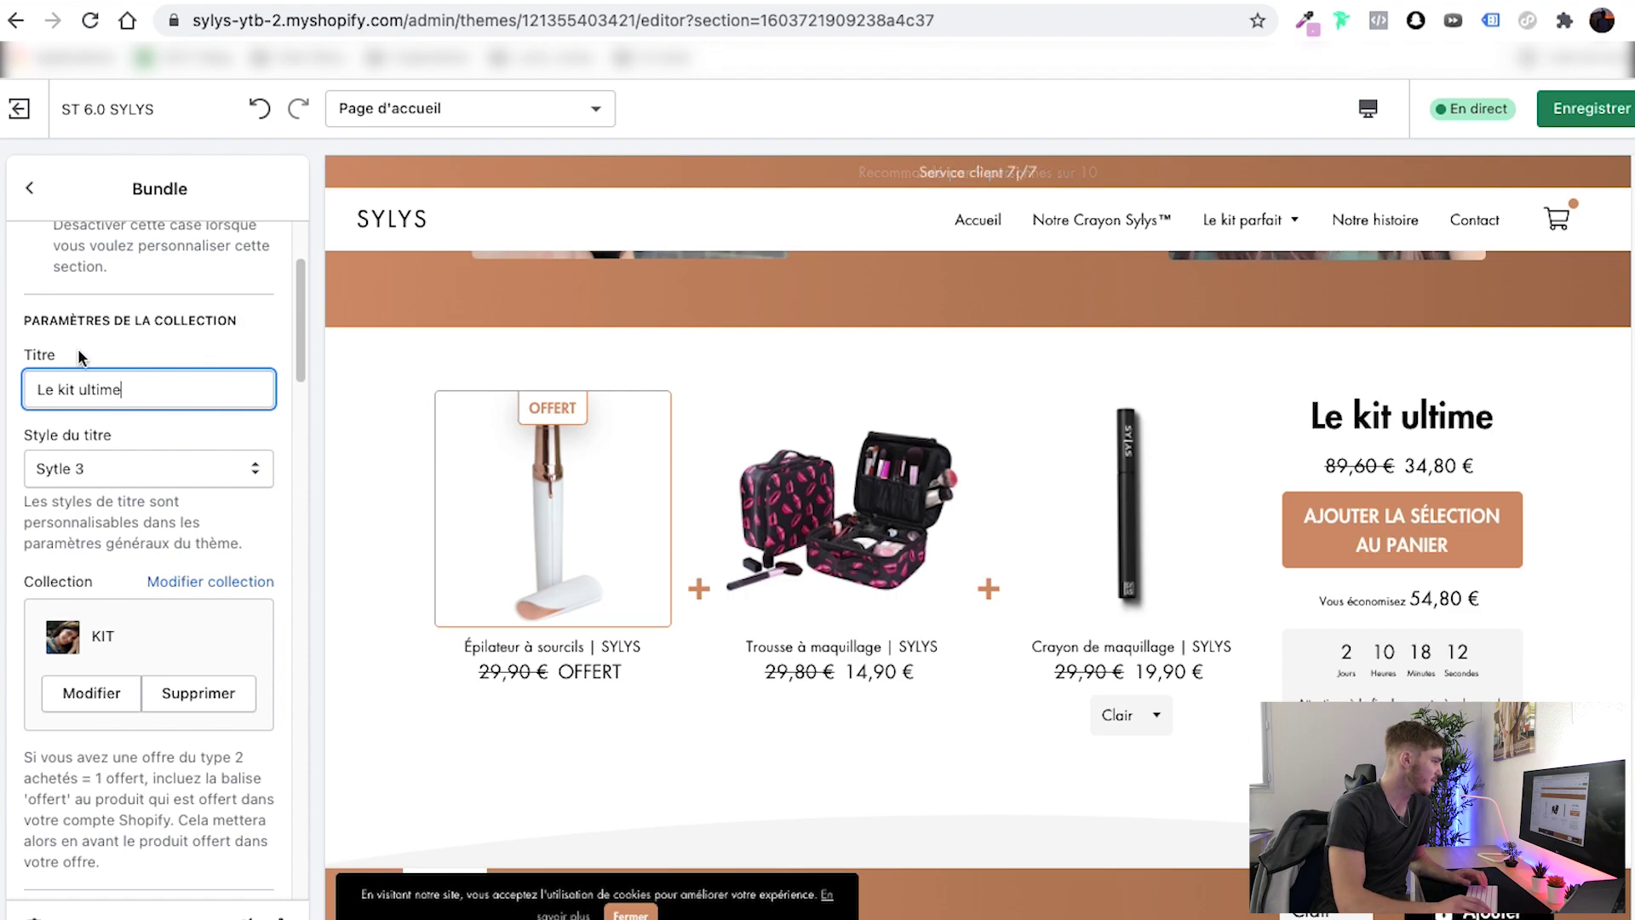
# Turn off the 'offert' mention for the tagged product, inspect the bundle preview, and turn the mention back on.
pyautogui.scroll(2, 87, 366)
pyautogui.scroll(-3, 100, 537)
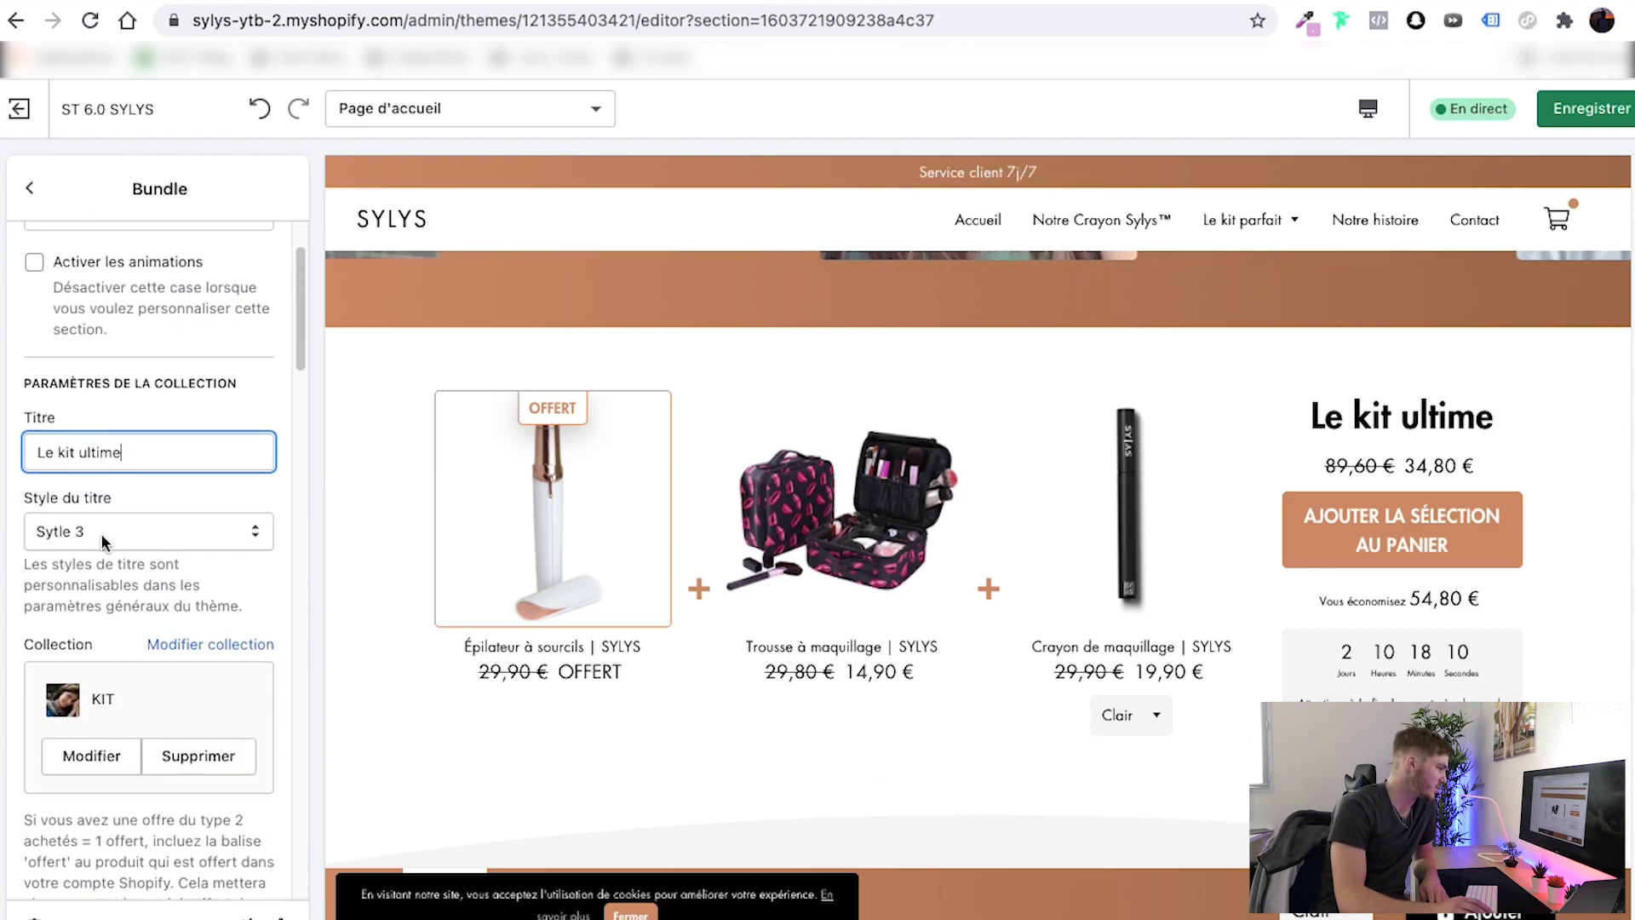
pyautogui.scroll(-2, 99, 477)
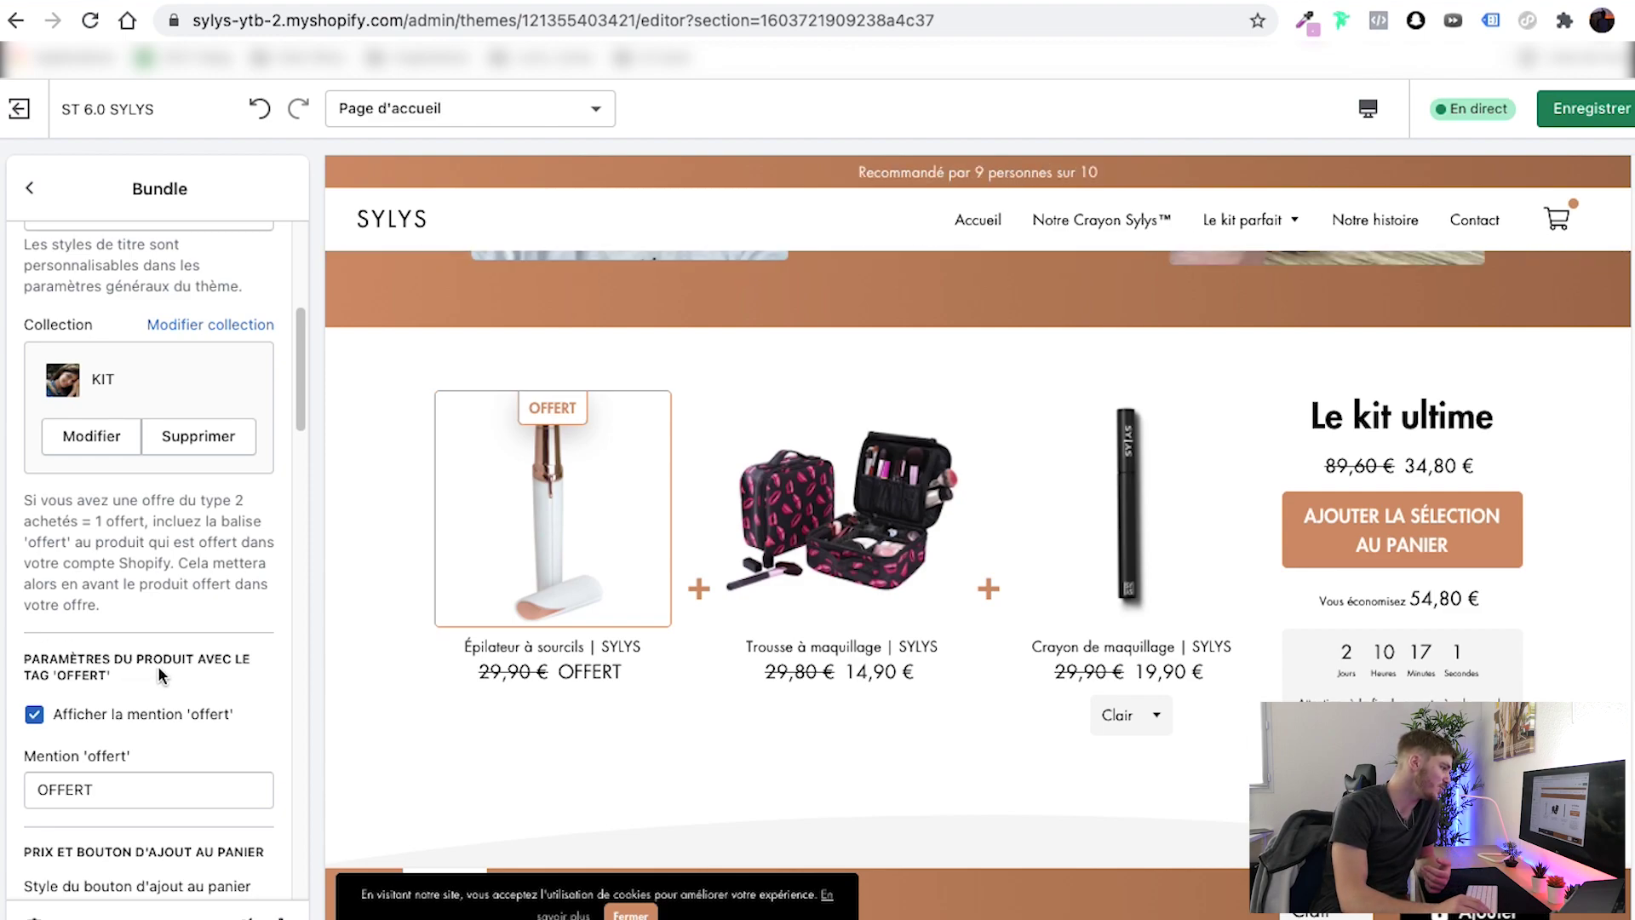
pyautogui.scroll(-1, 106, 687)
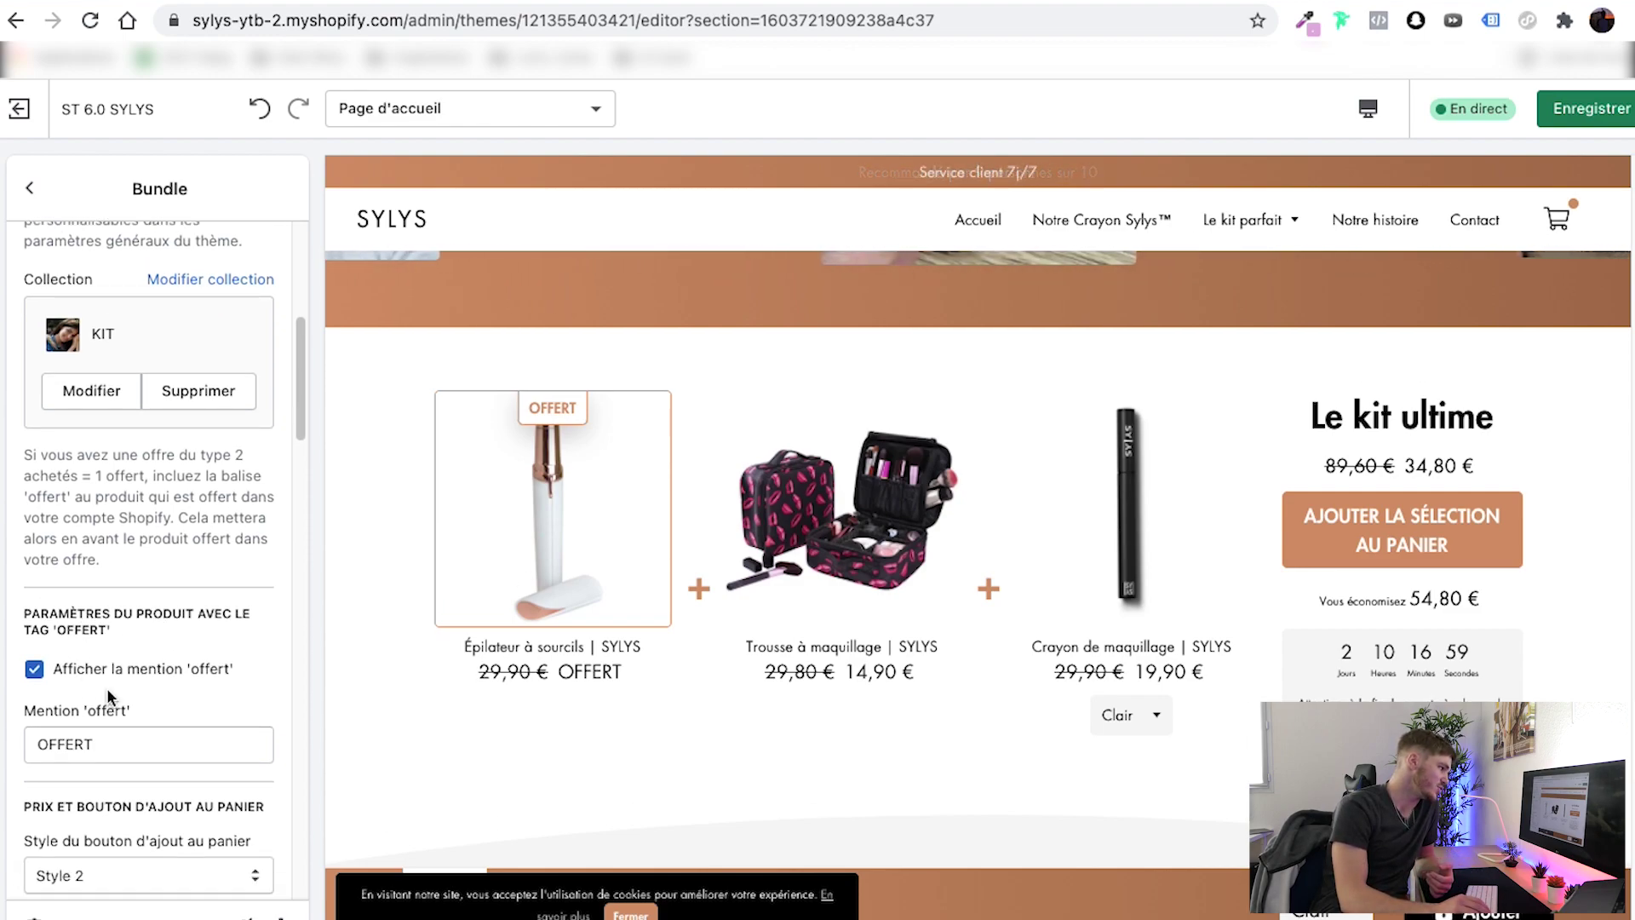
pyautogui.click(196, 673)
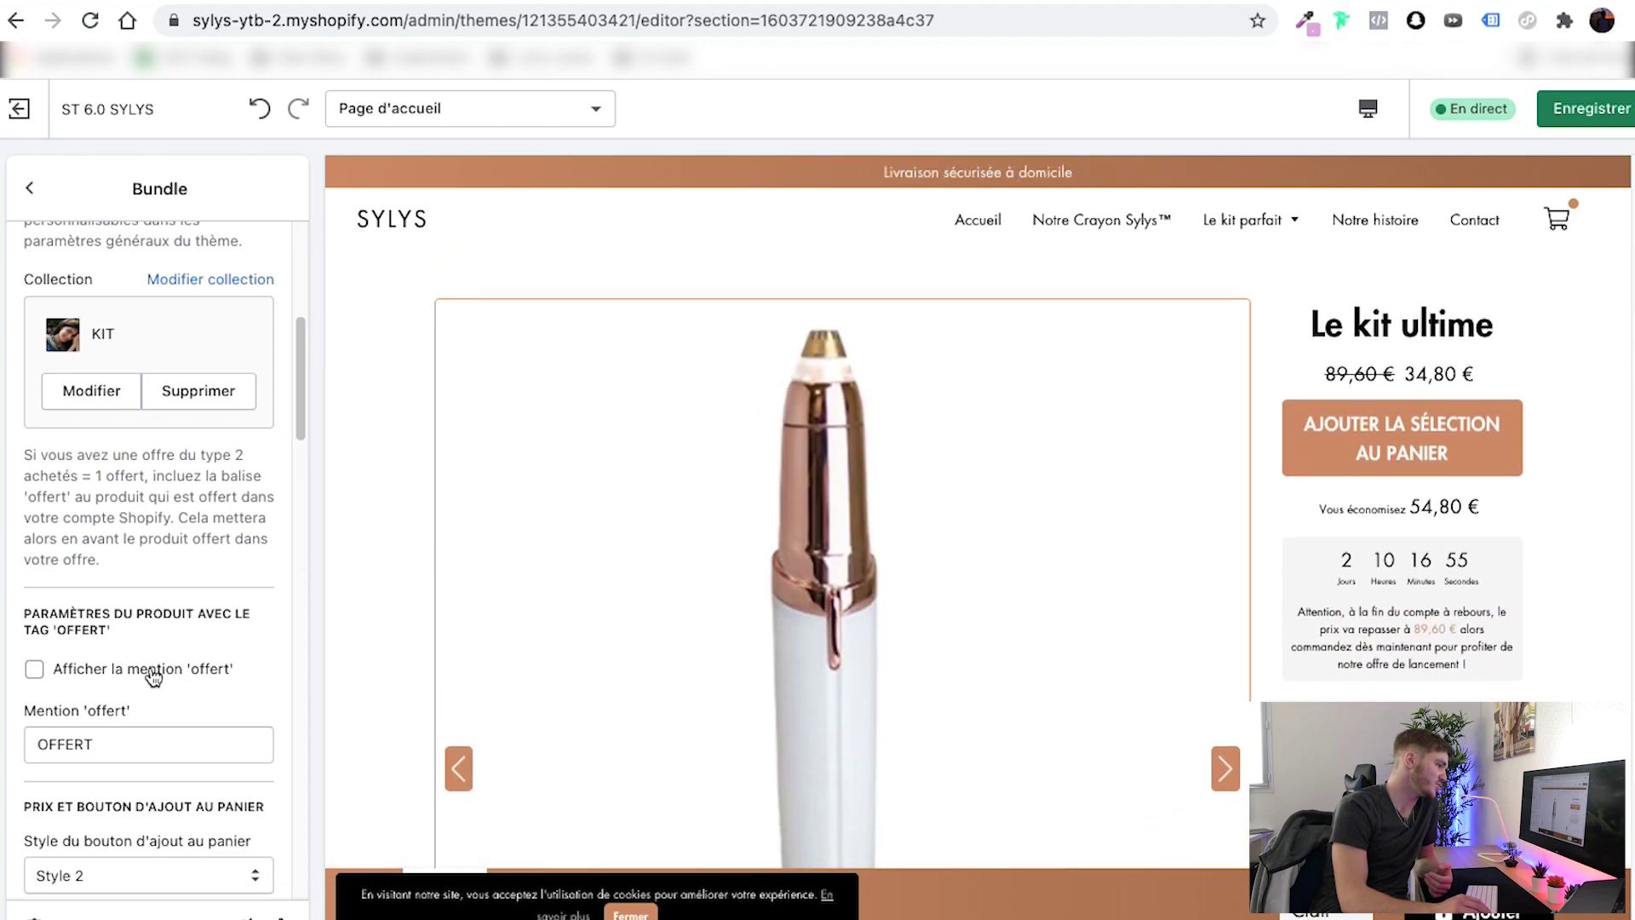
pyautogui.scroll(-6, 826, 481)
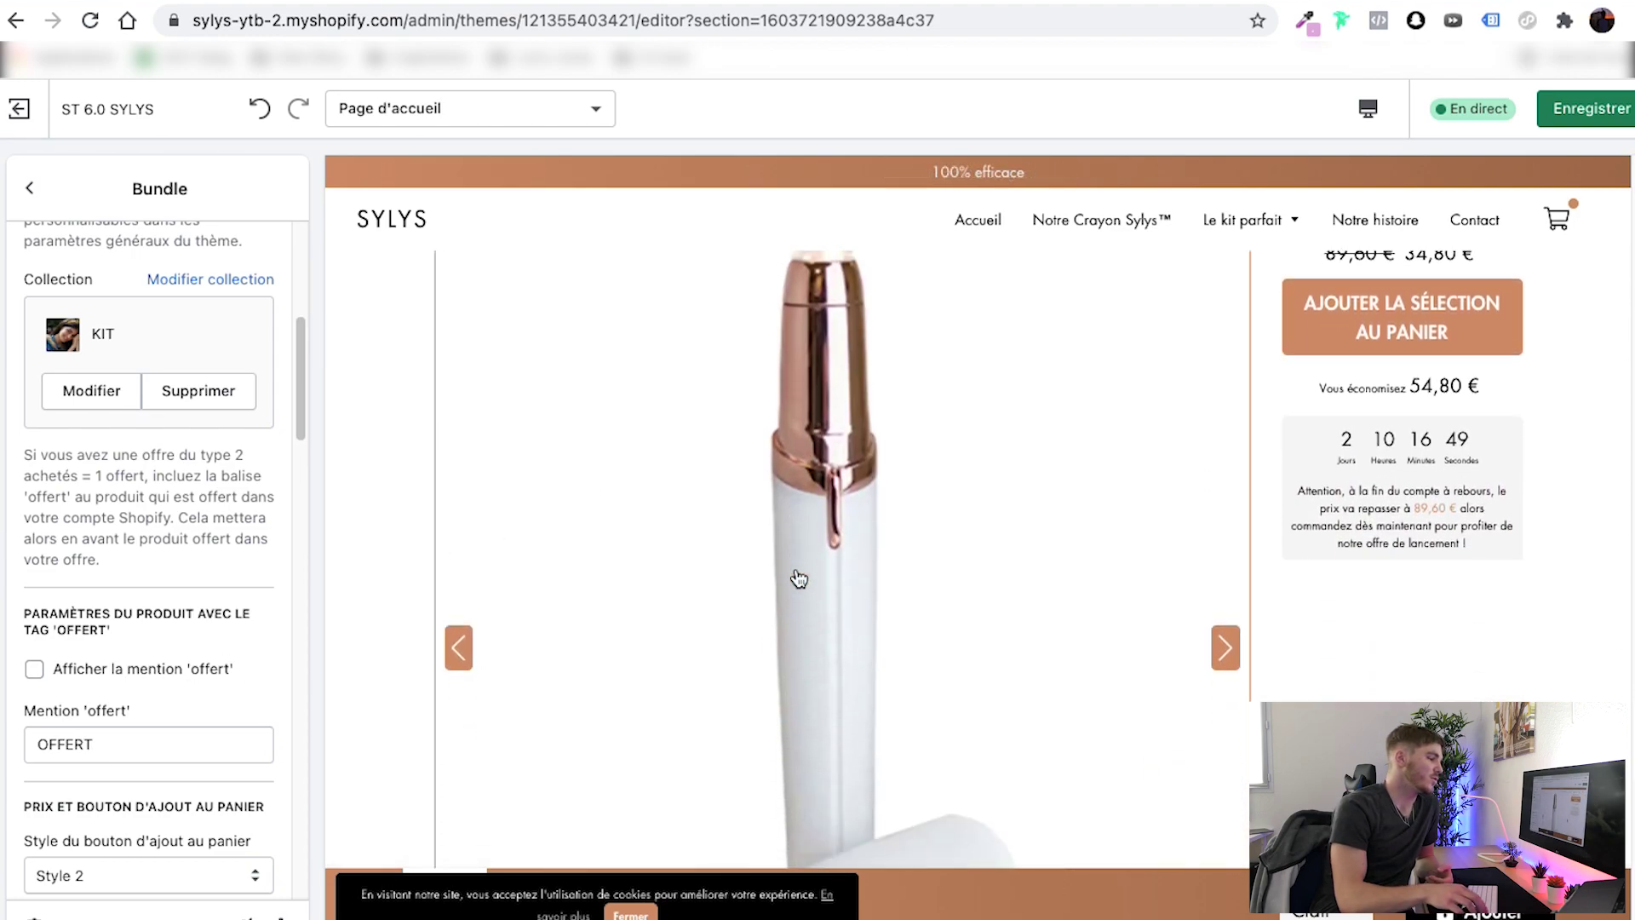
pyautogui.scroll(2, 792, 590)
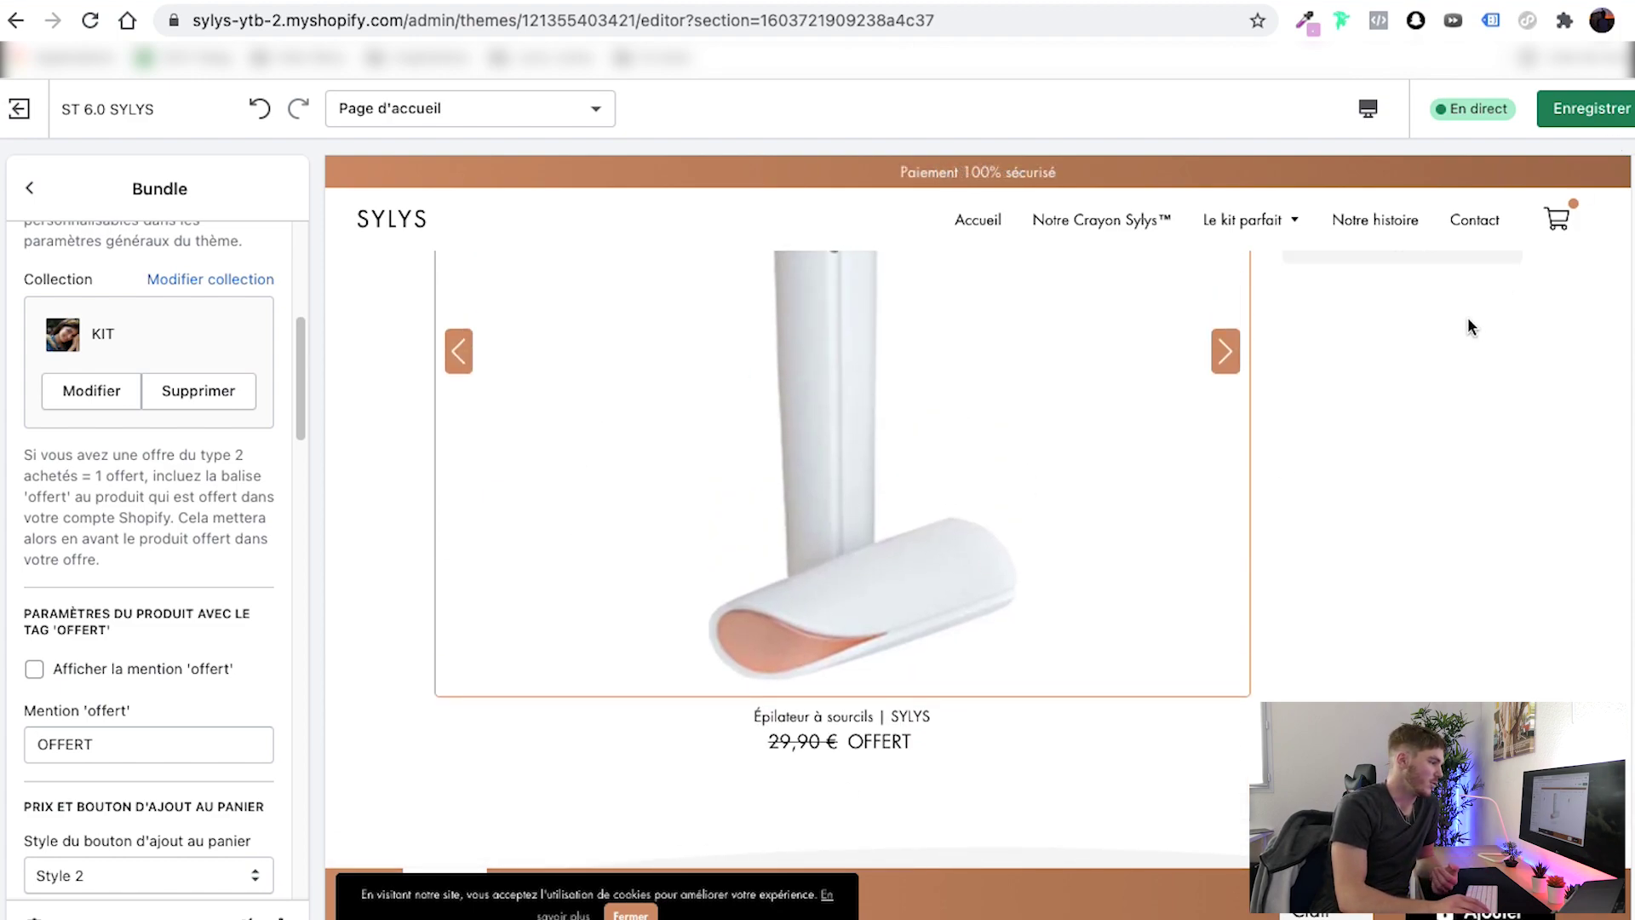
pyautogui.scroll(5, 1231, 400)
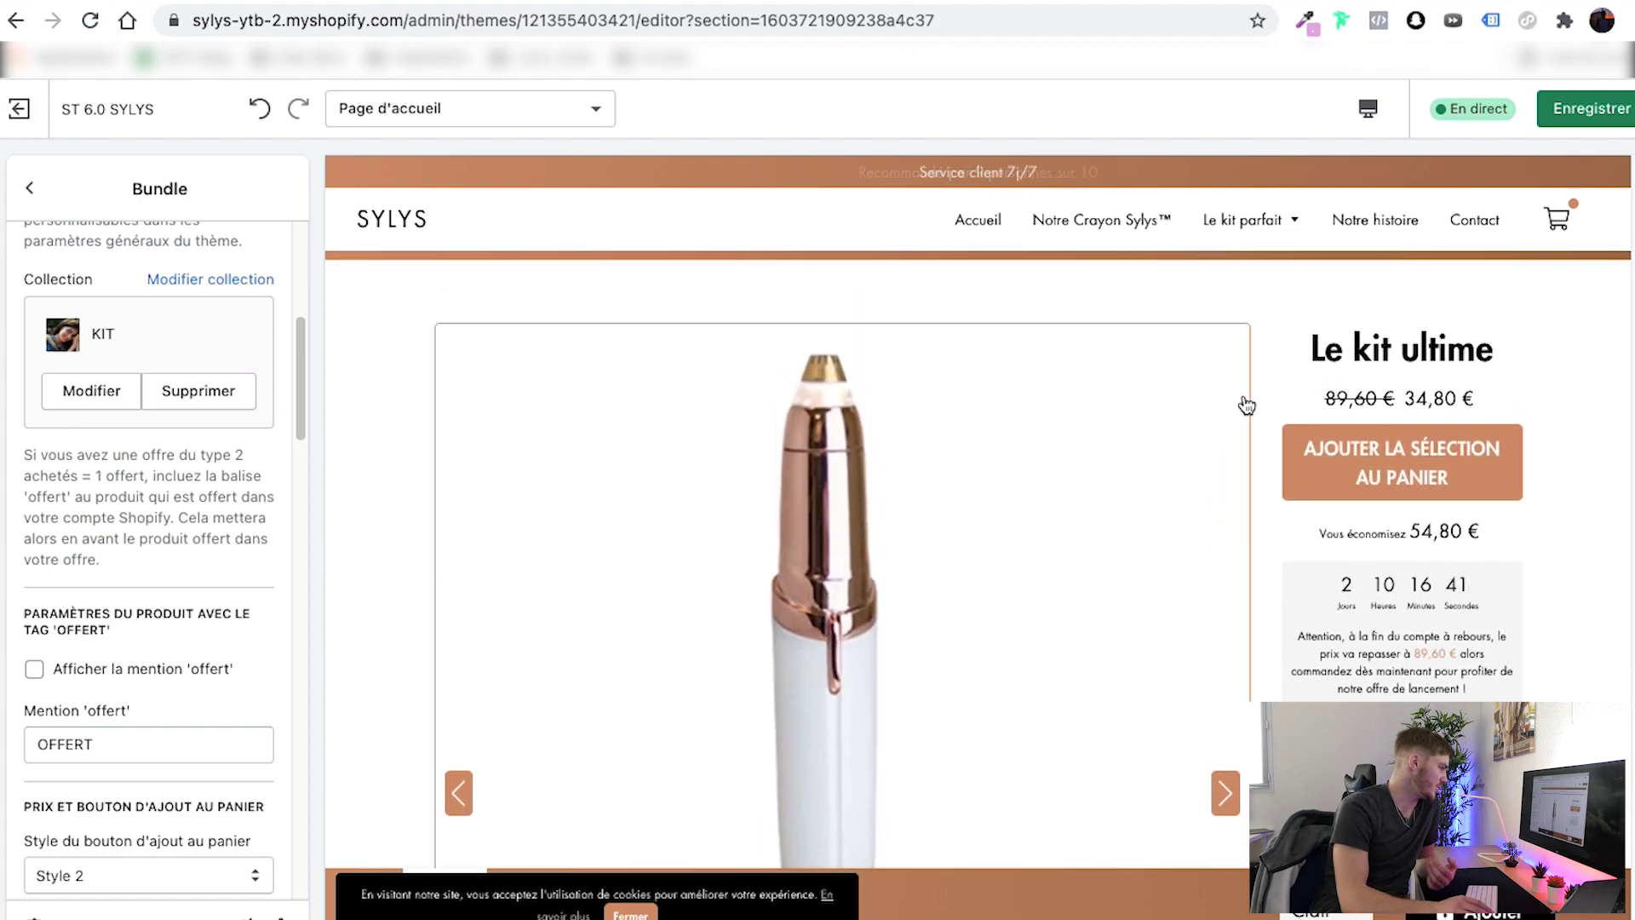
pyautogui.click(171, 675)
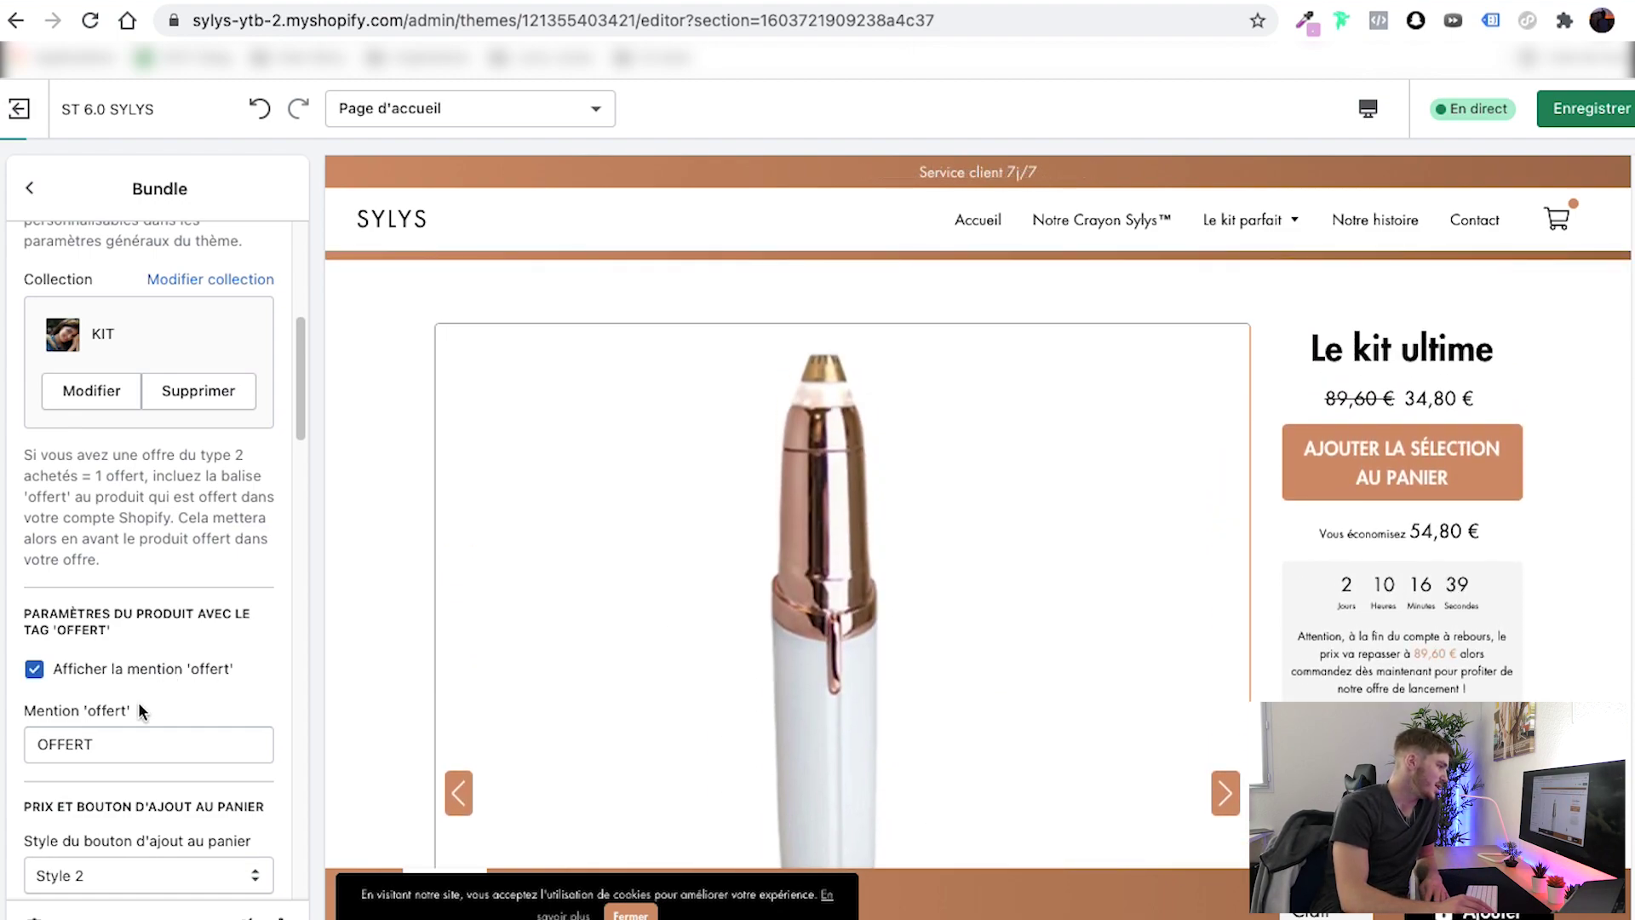
# Examine the Bundle section's offert text, price and add-to-cart button, timer, spacing, colour and animation settings.
pyautogui.doubleClick(100, 746)
pyautogui.click(110, 782)
pyautogui.scroll(-4, 110, 782)
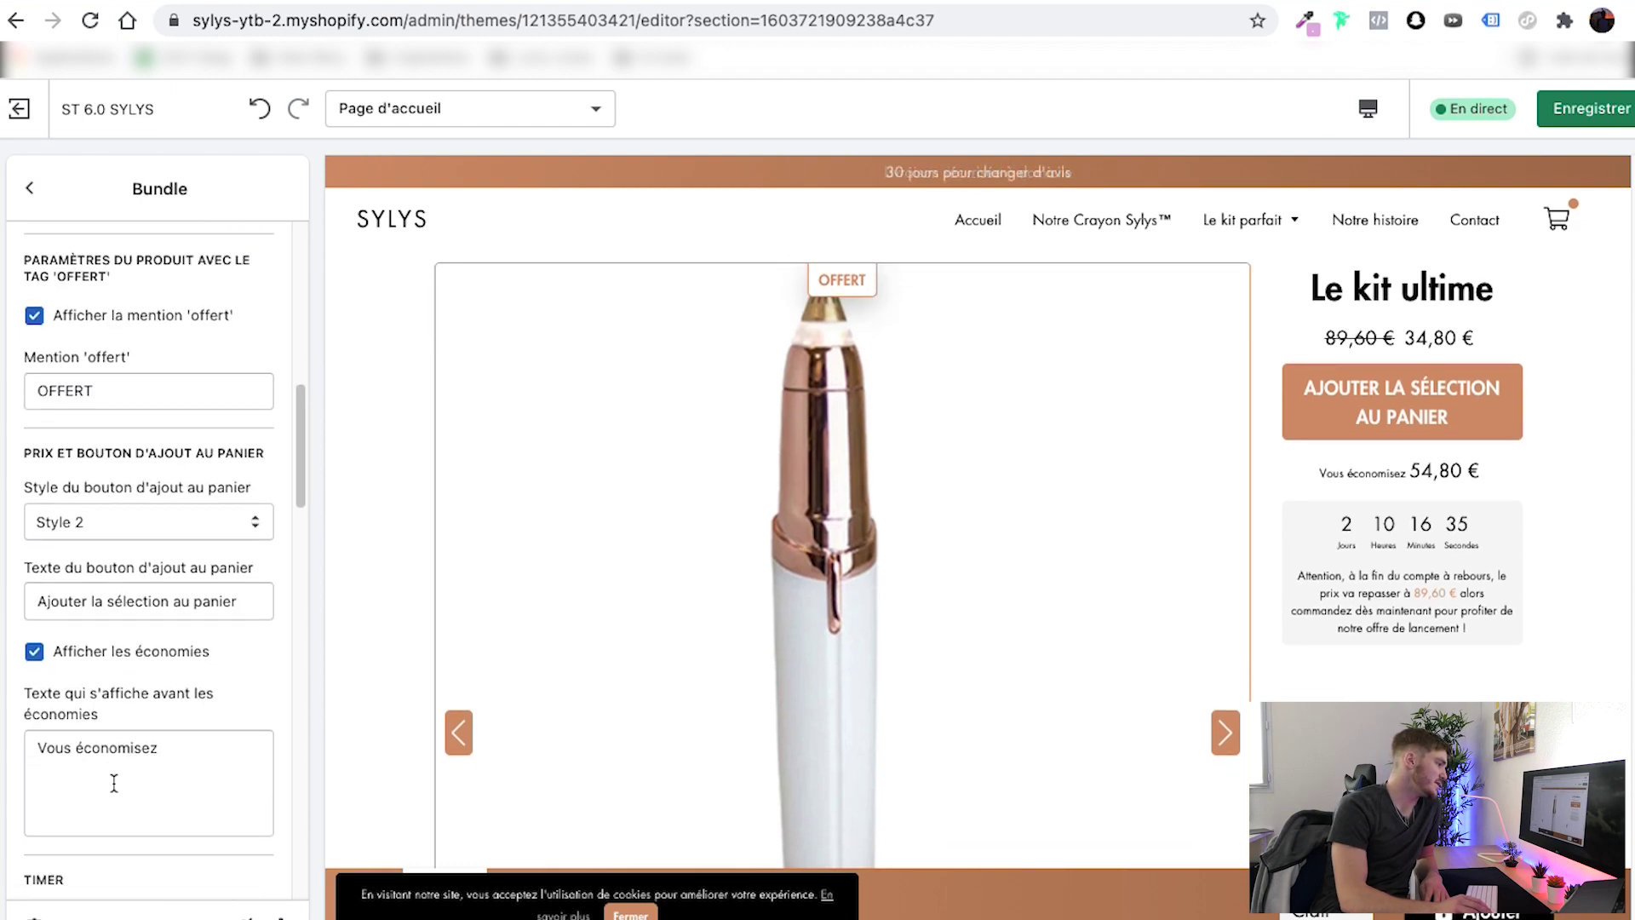
pyautogui.scroll(-1, 113, 771)
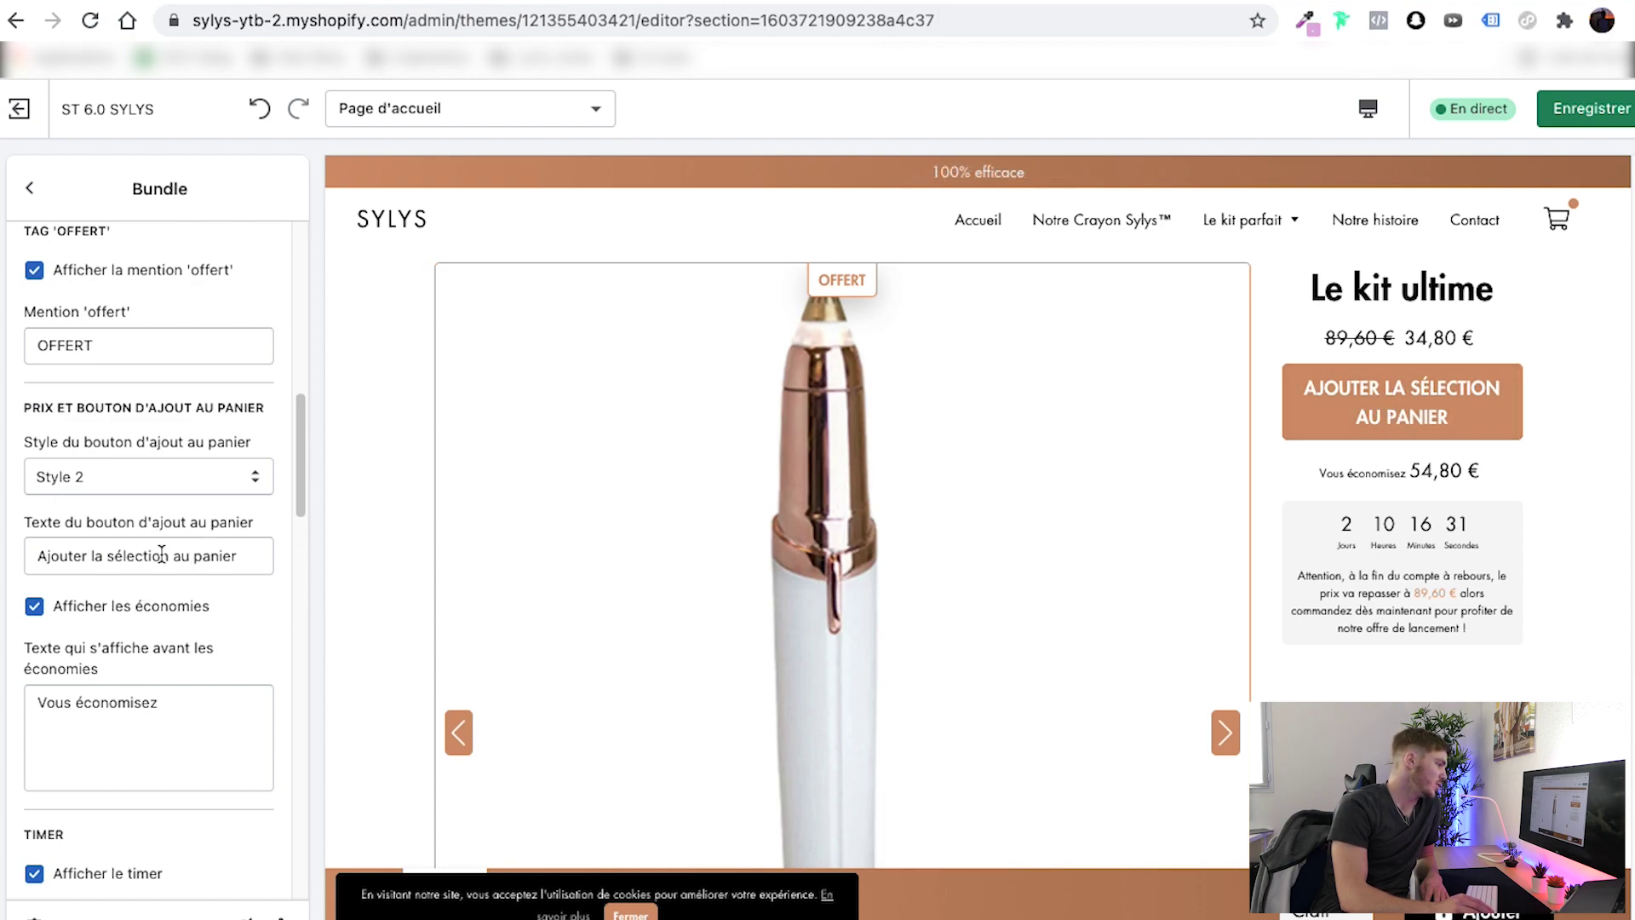
pyautogui.scroll(-2, 161, 554)
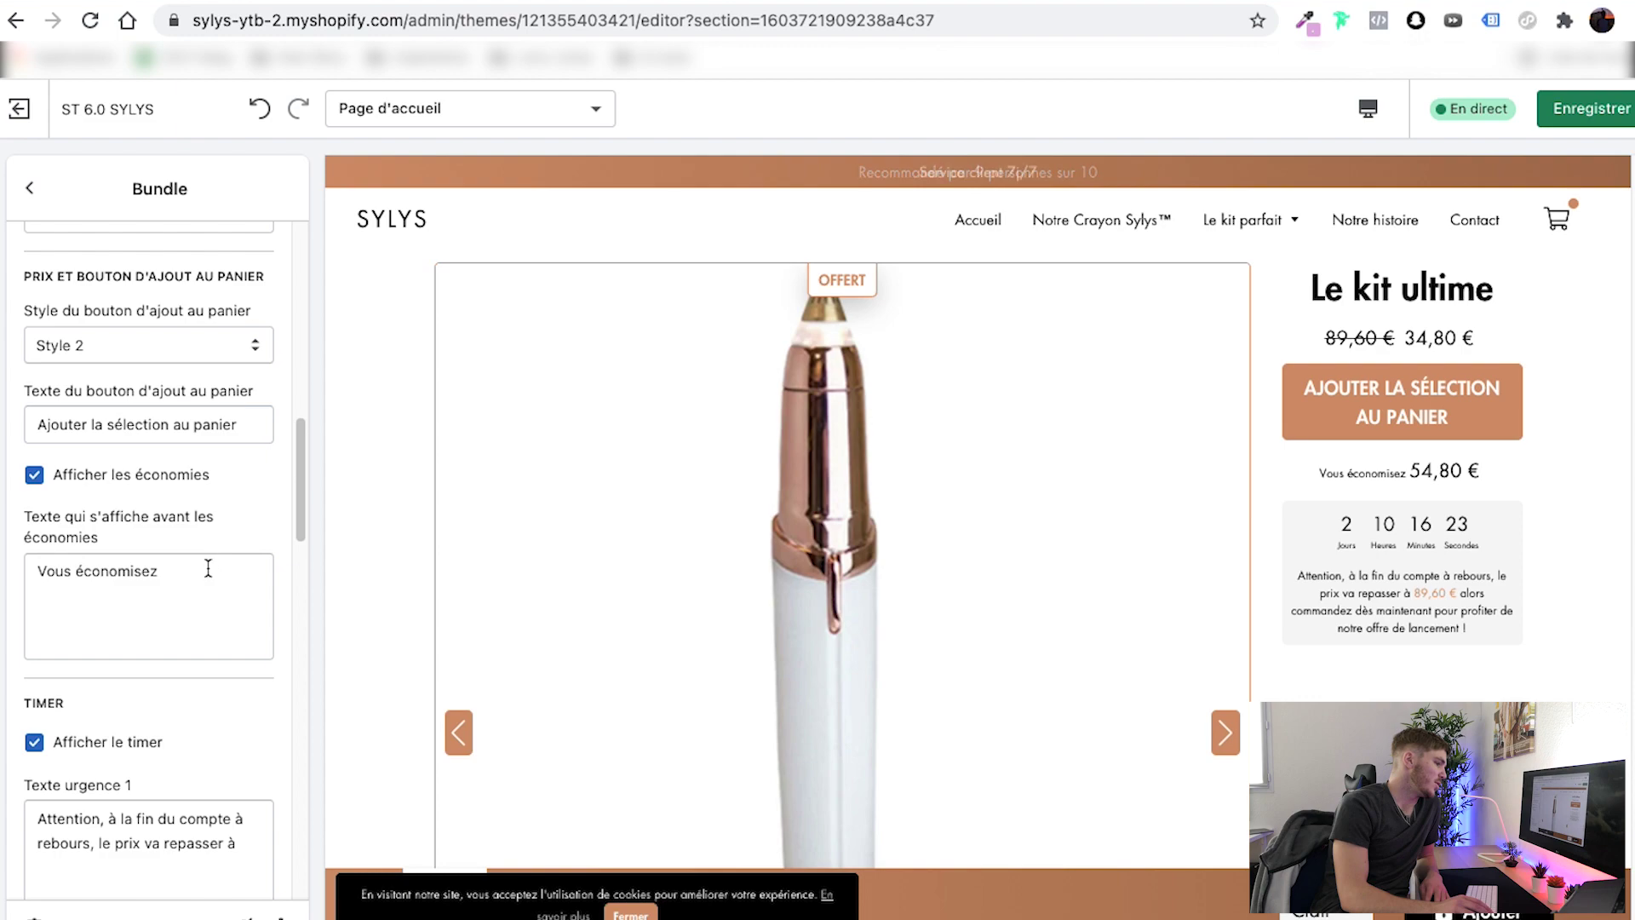
pyautogui.scroll(-1, 89, 648)
pyautogui.scroll(-5, 89, 648)
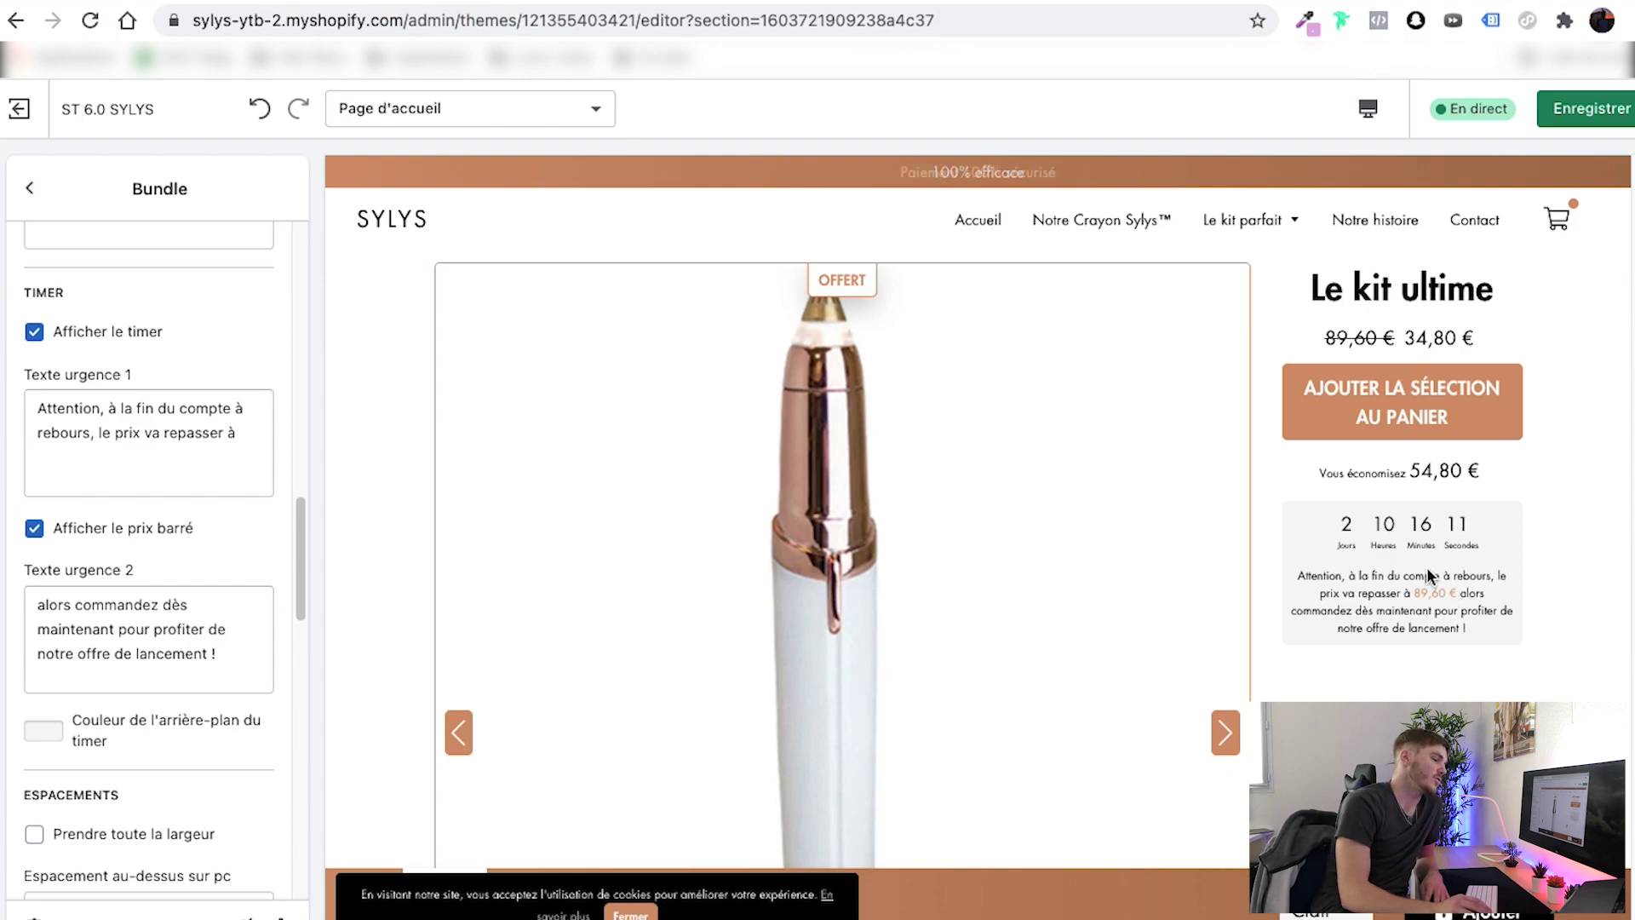
pyautogui.scroll(-2, 213, 620)
pyautogui.scroll(-2, 213, 620)
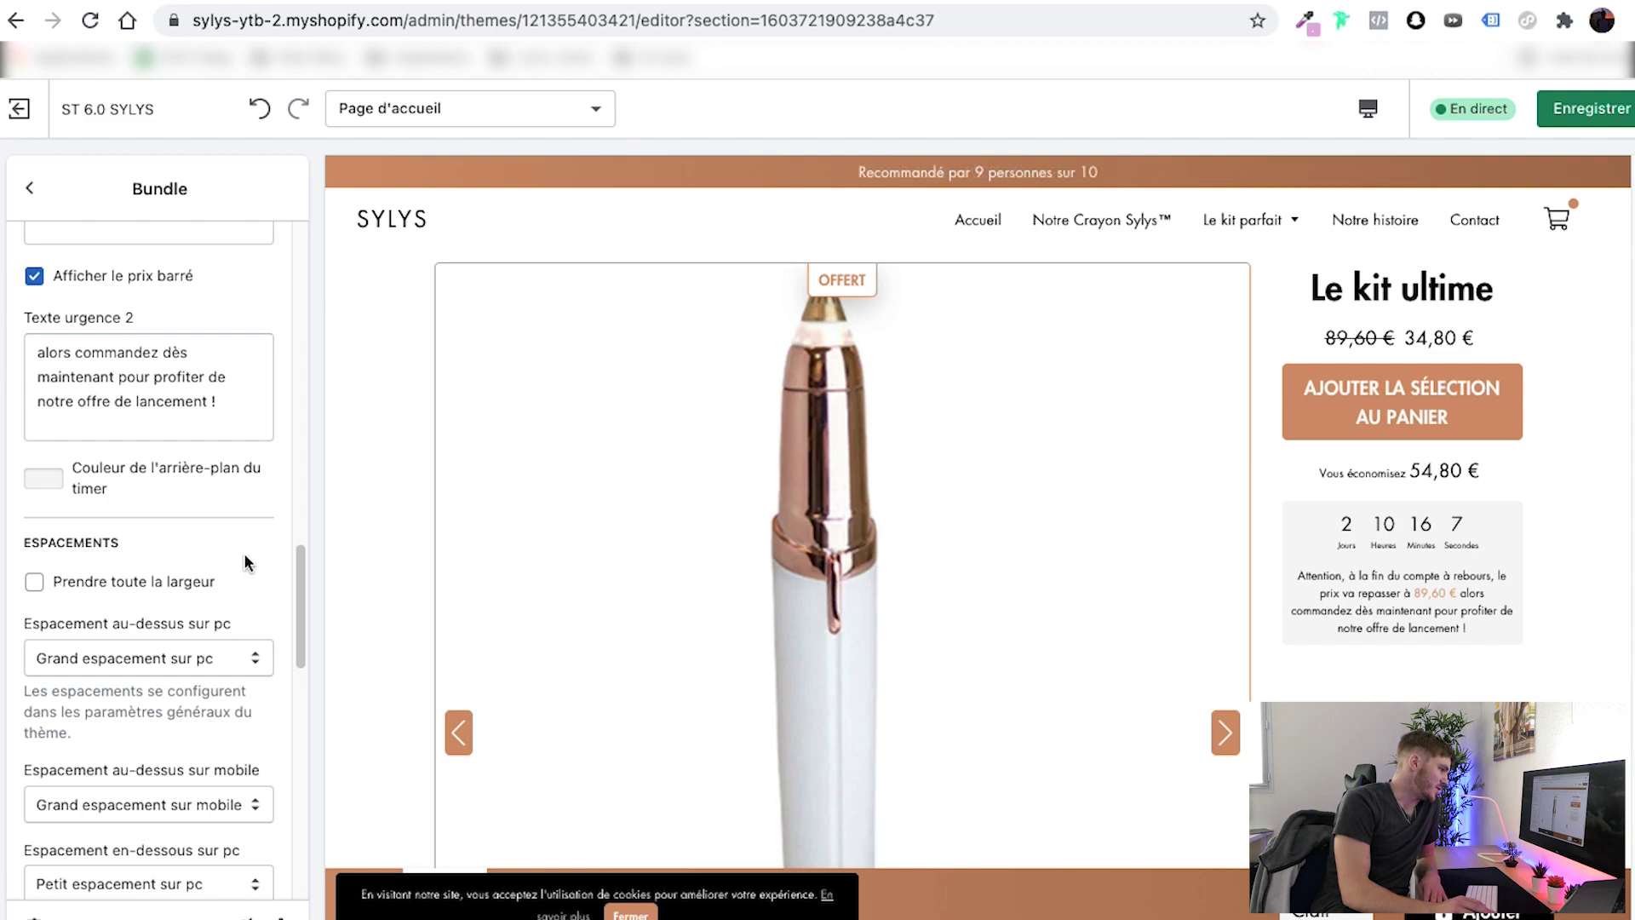
pyautogui.scroll(-5, 170, 630)
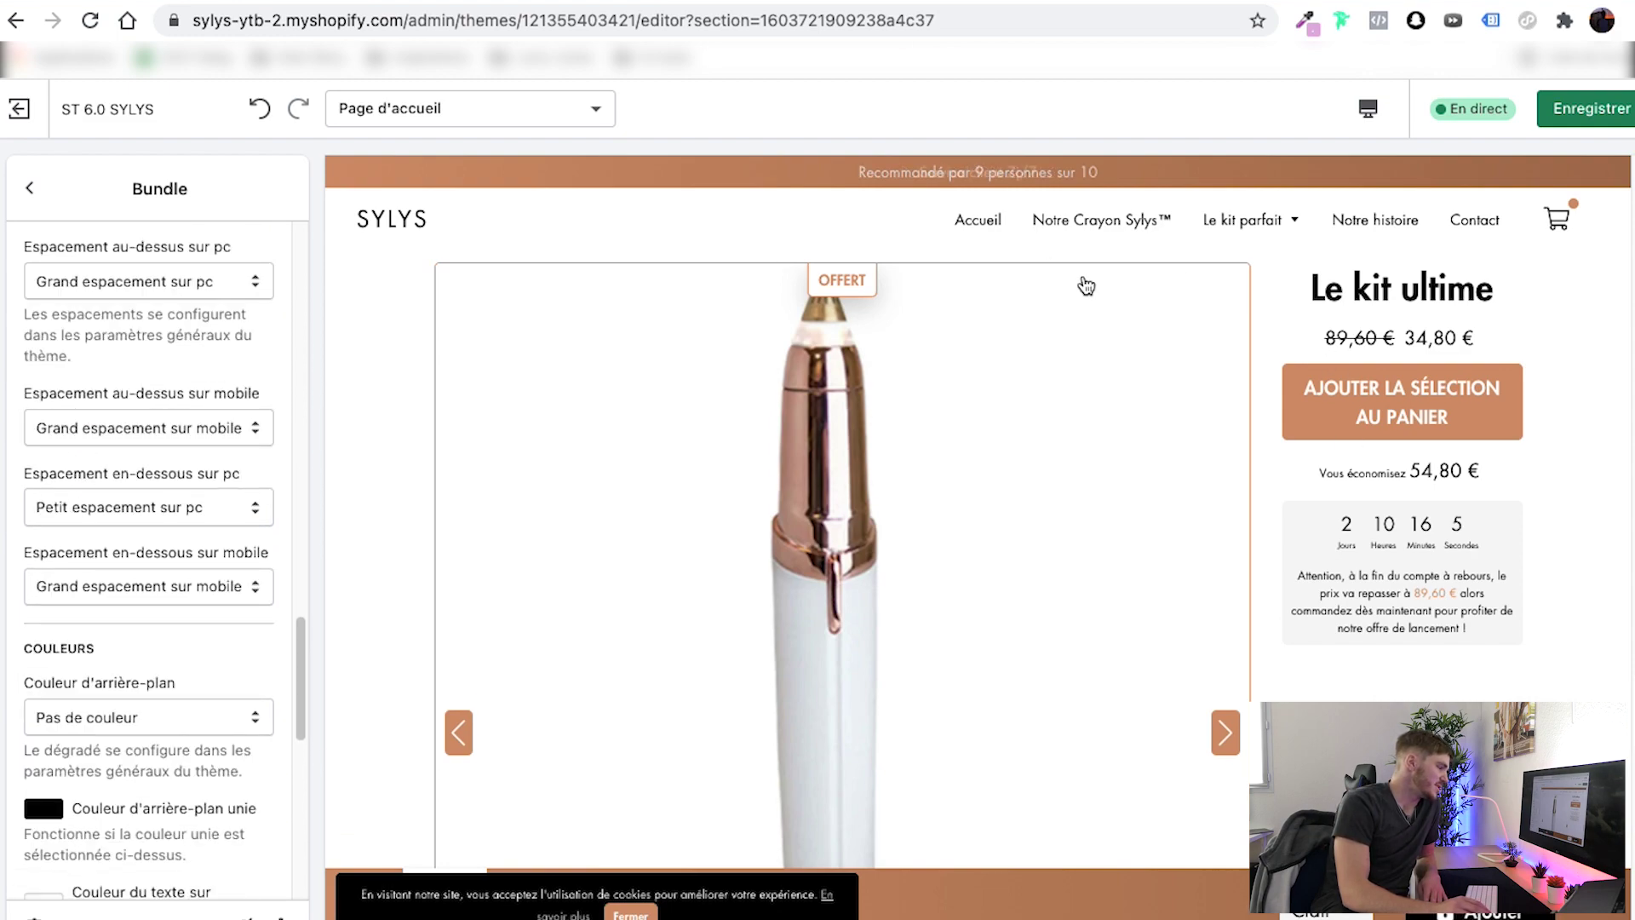
pyautogui.scroll(-10, 170, 596)
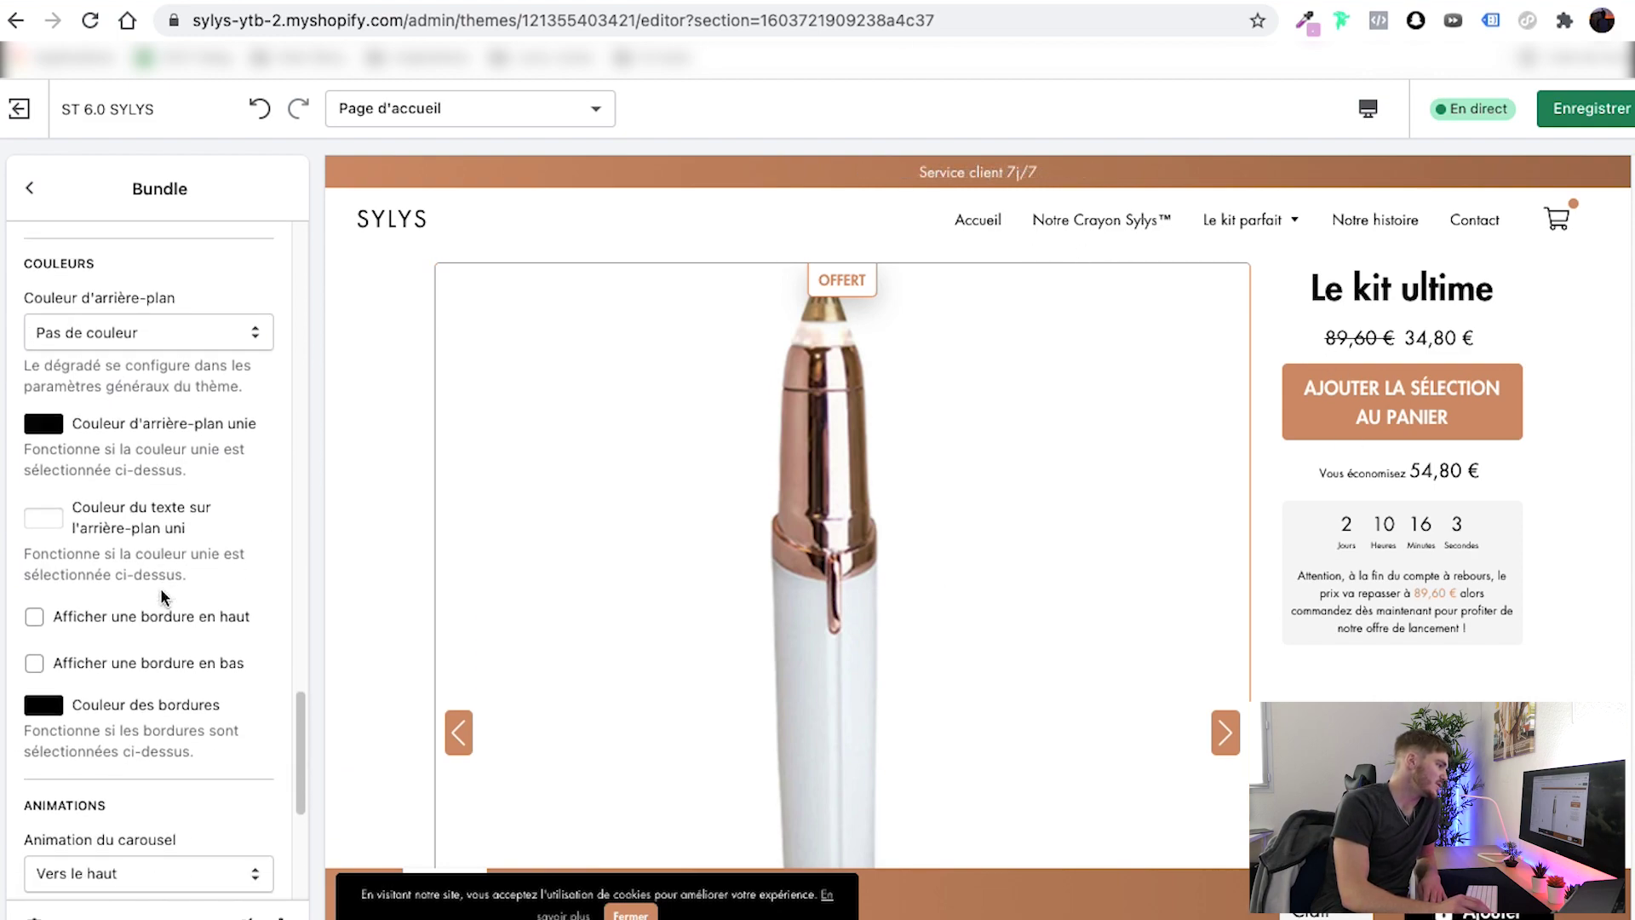
# Save the theme with the edited Bundle section.
pyautogui.scroll(15, 136, 579)
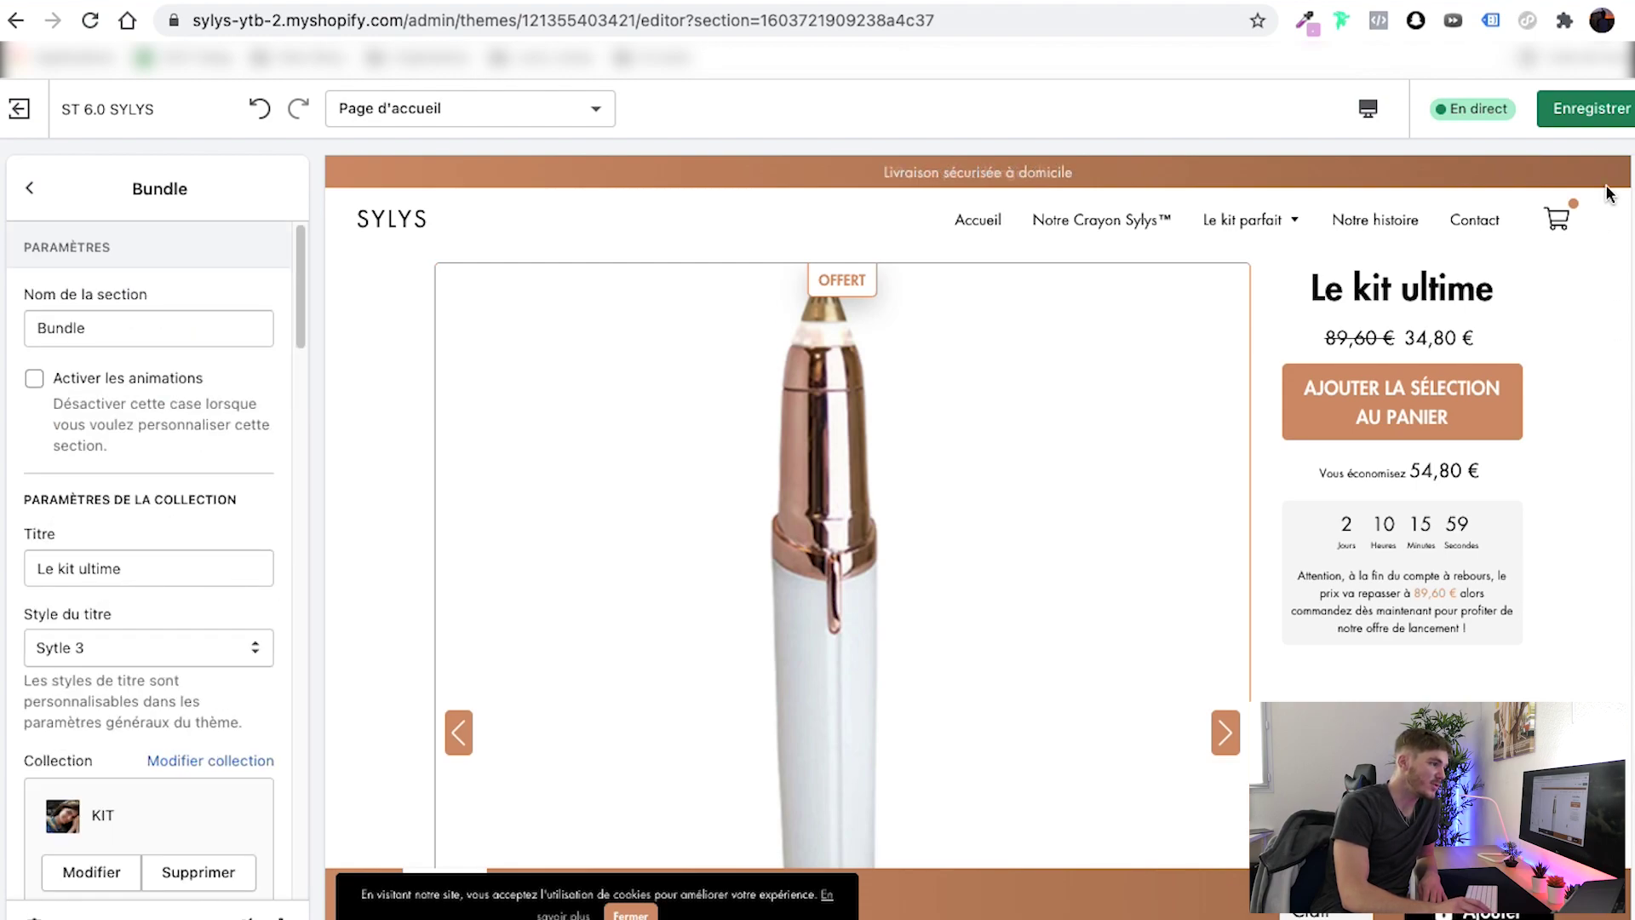
pyautogui.click(1588, 108)
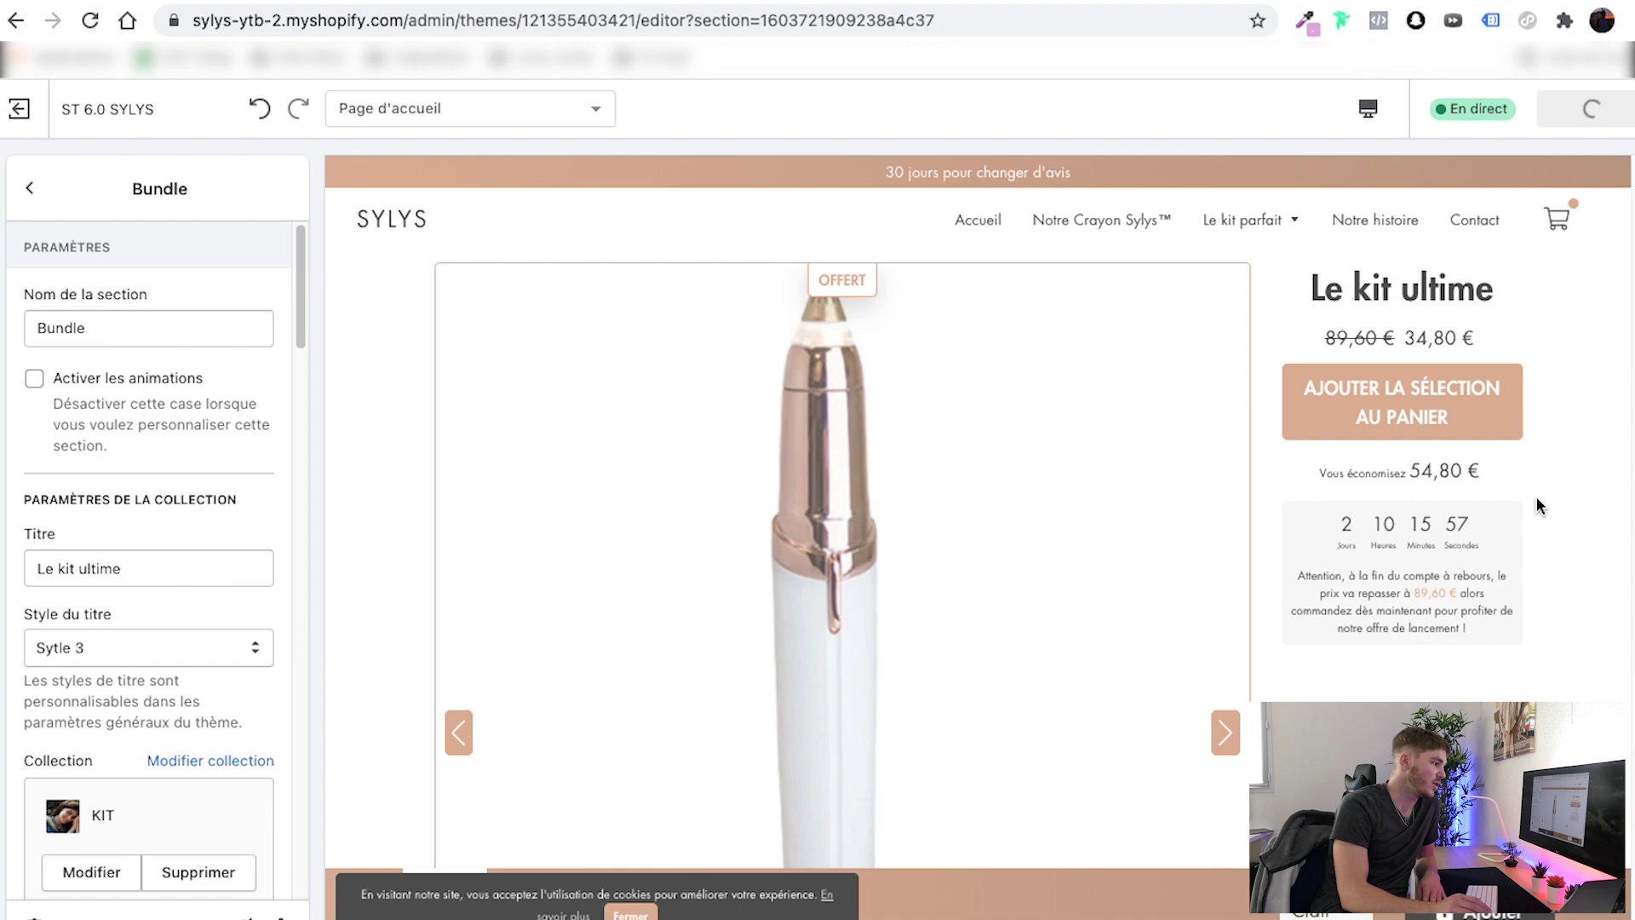